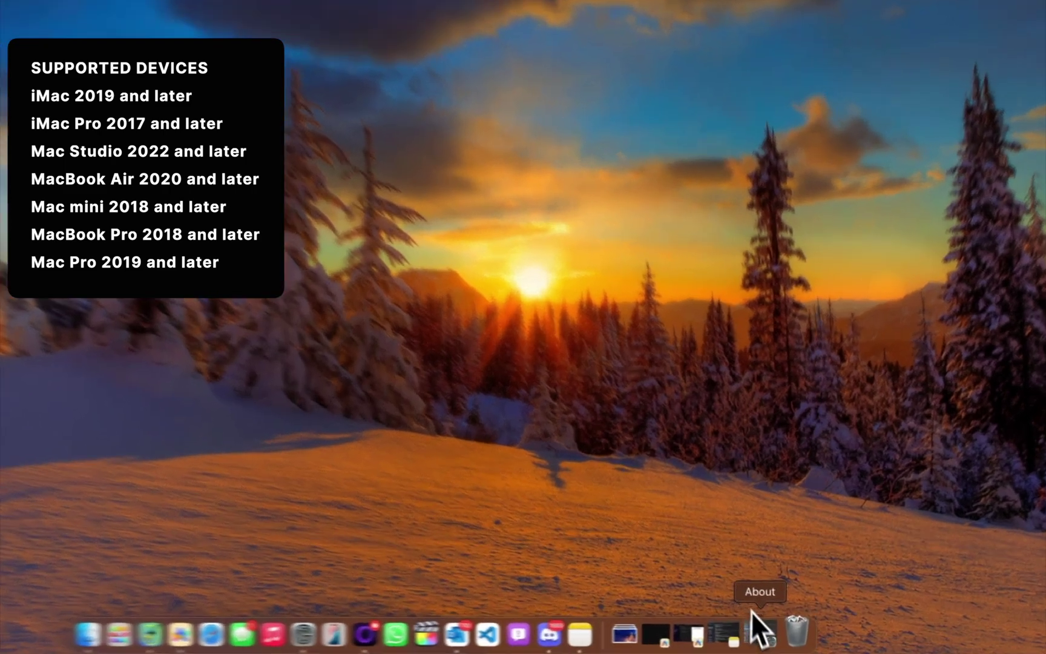
Open Image Playground from the + menu in a Messages conversation.
click(772, 635)
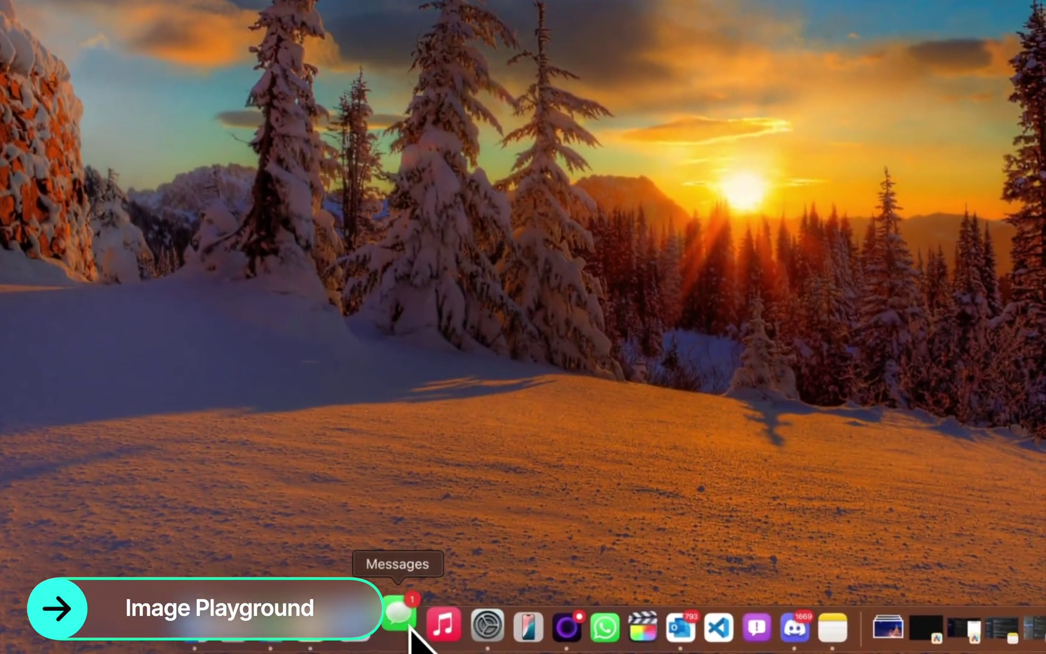
click(407, 635)
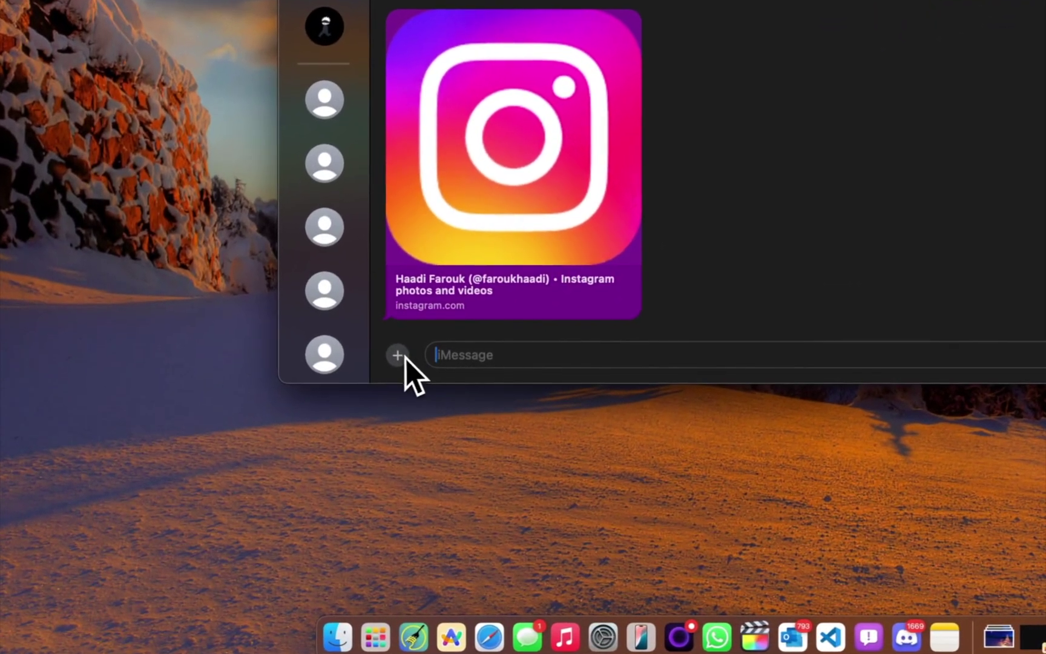
click(366, 382)
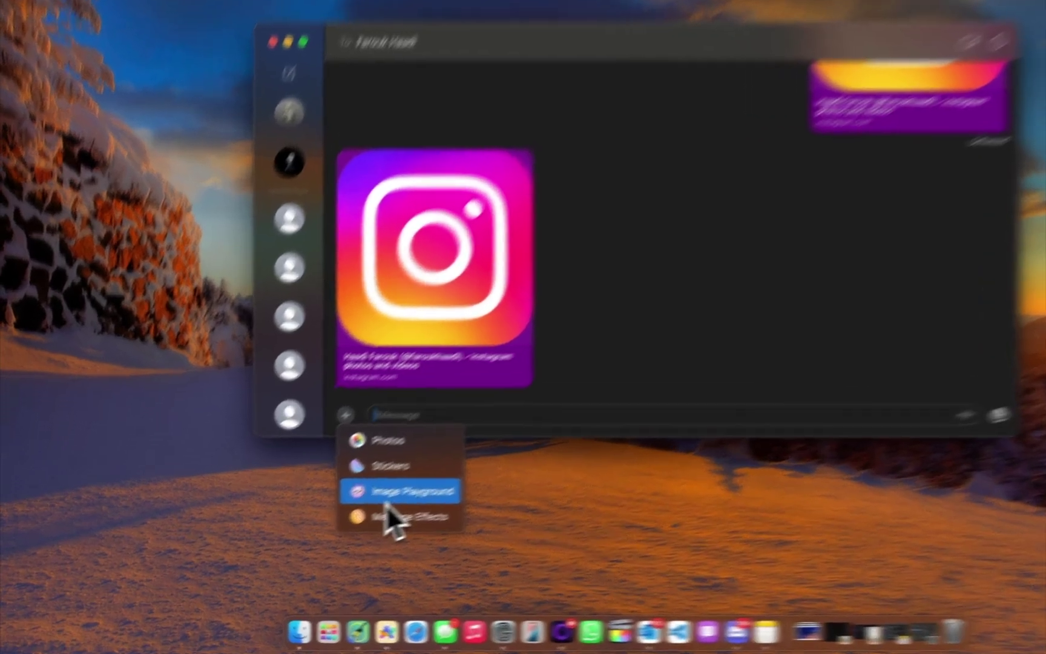
click(330, 518)
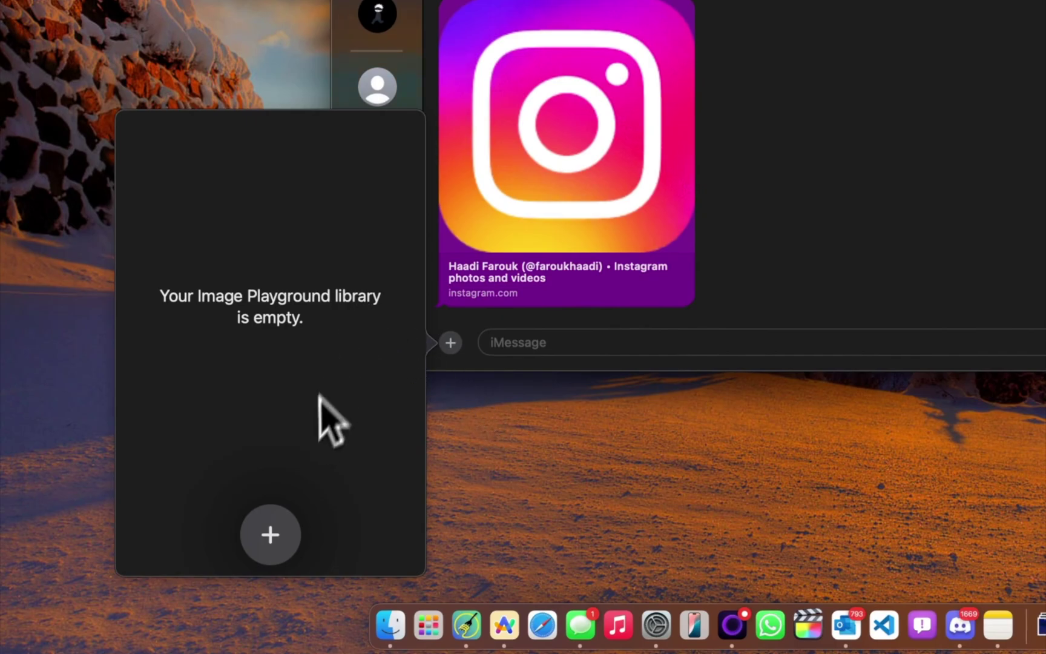
Create a donut image, pick the second variation, and send it in the conversation.
click(288, 522)
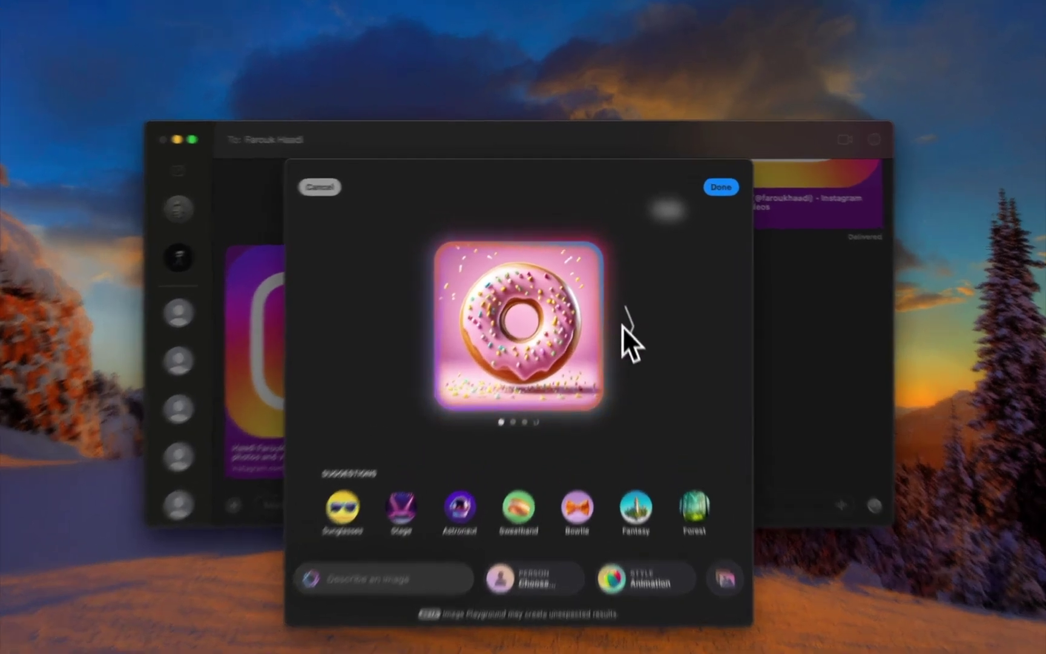
click(627, 303)
click(629, 305)
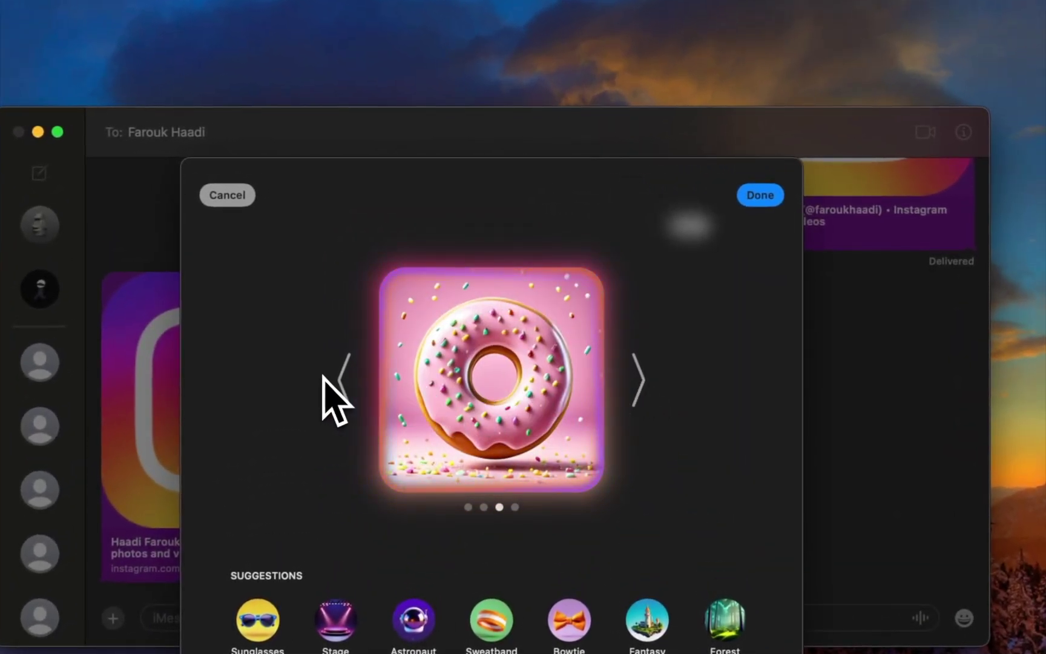
click(344, 372)
click(760, 199)
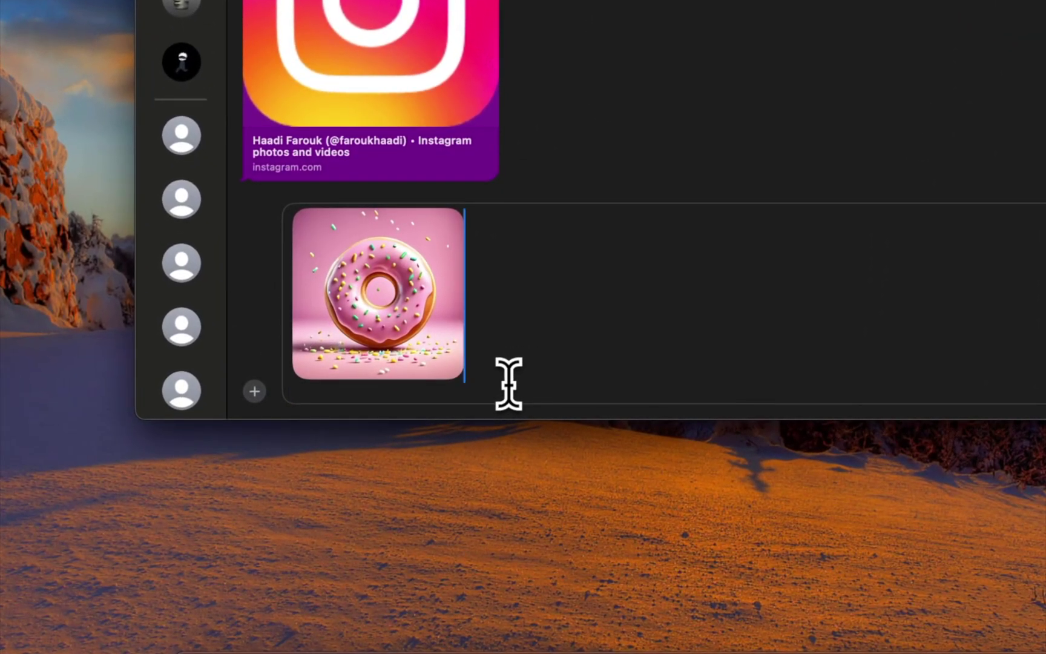
key(Return)
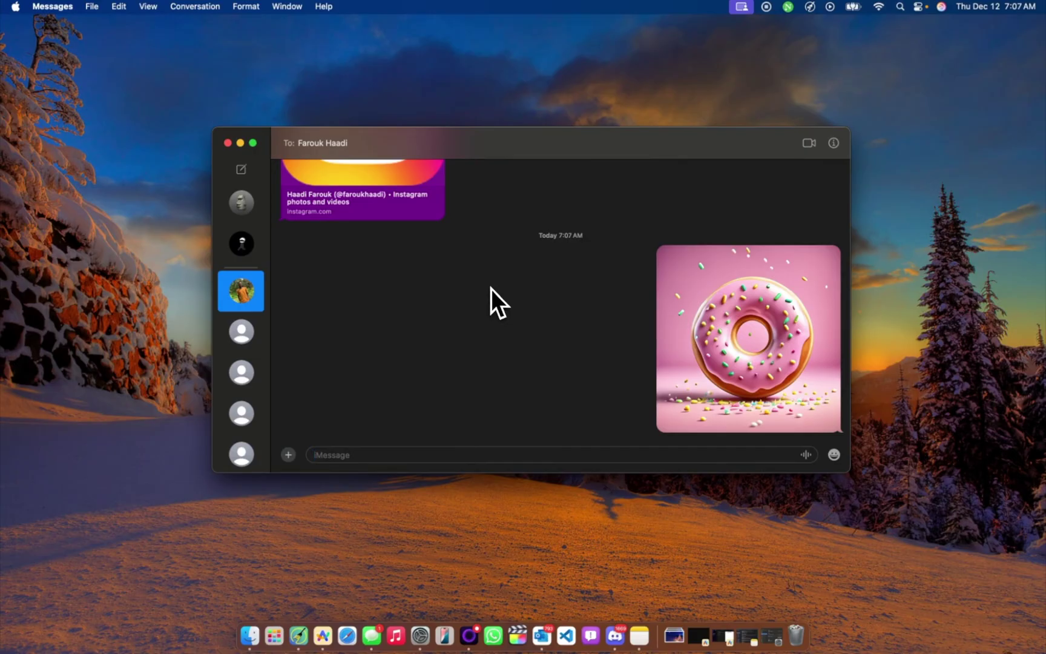
scroll(517, 259, up, 3)
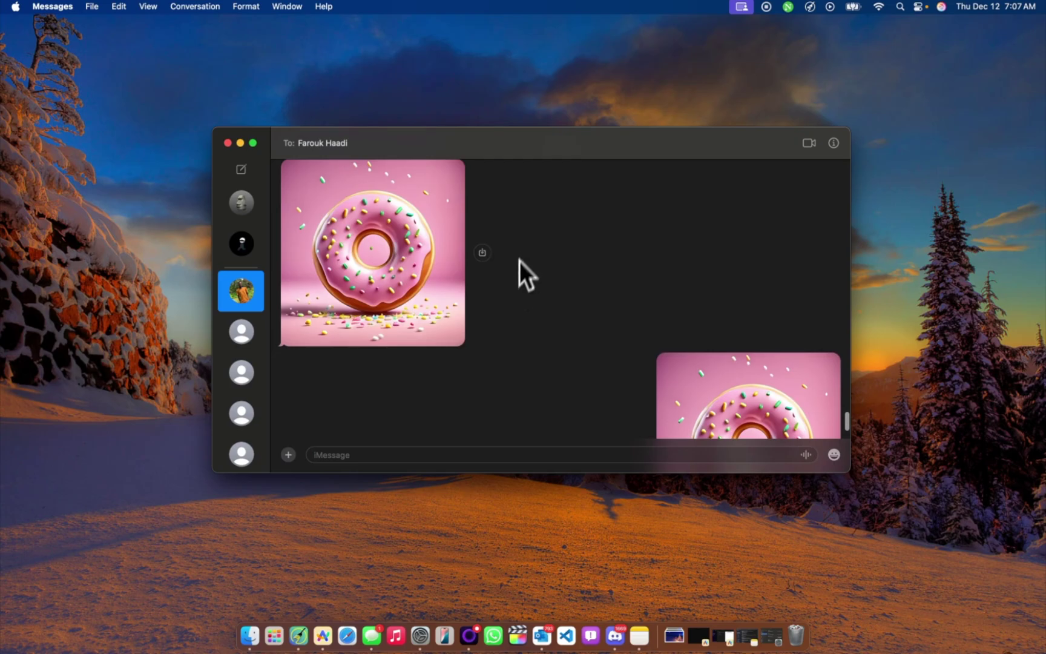
scroll(520, 261, down, 3)
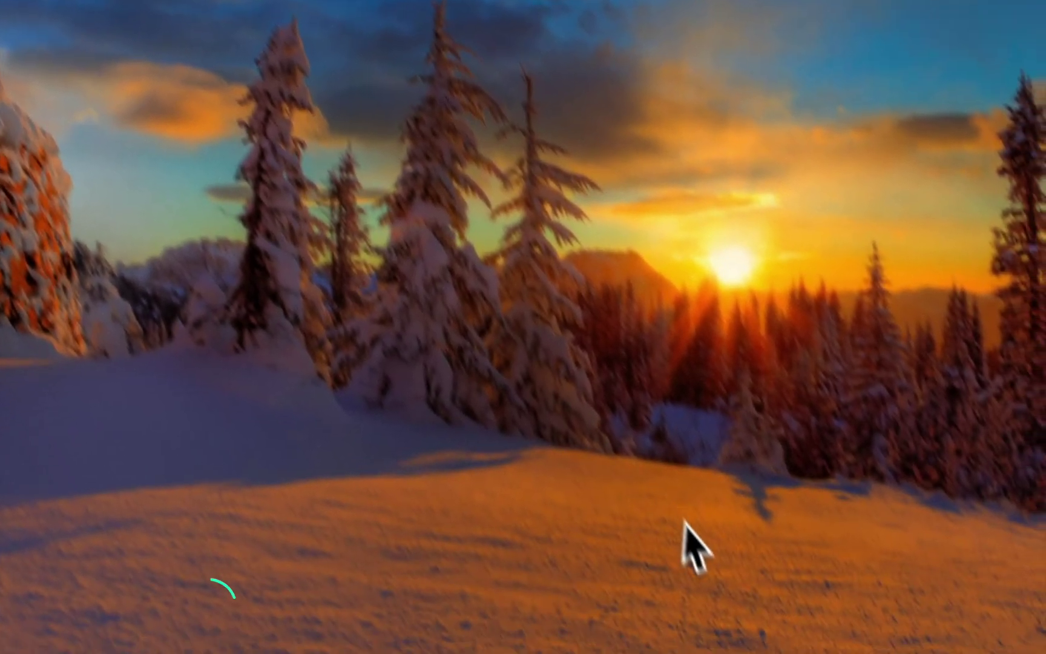
Show the ChatGPT extension settings under Apple Intelligence & Siri, confirming Use ChatGPT is on.
click(420, 626)
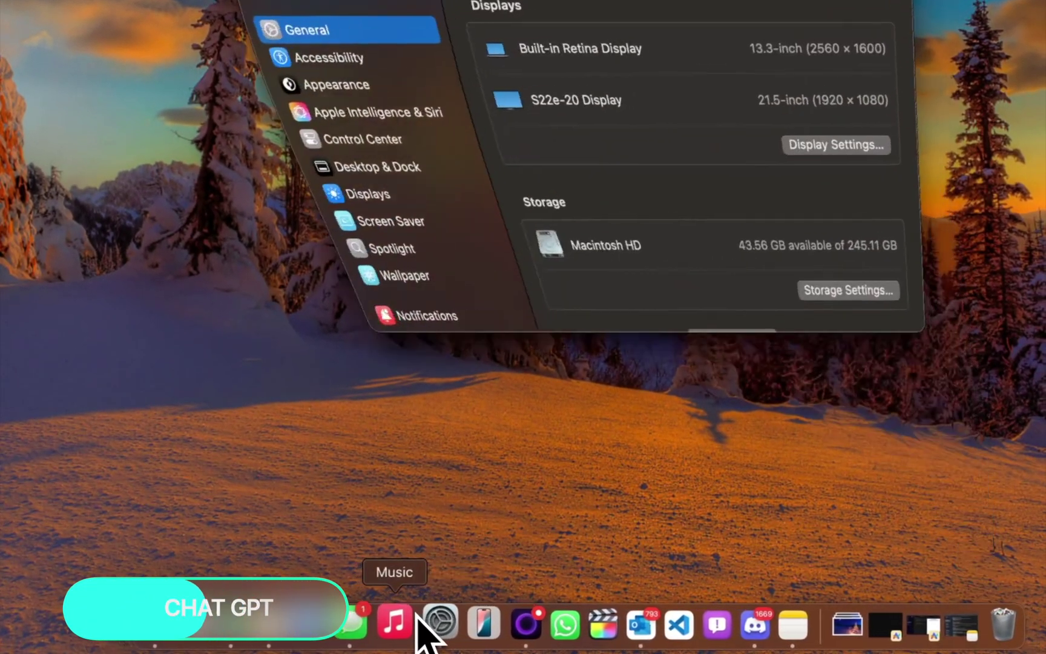
scroll(351, 291, down, 5)
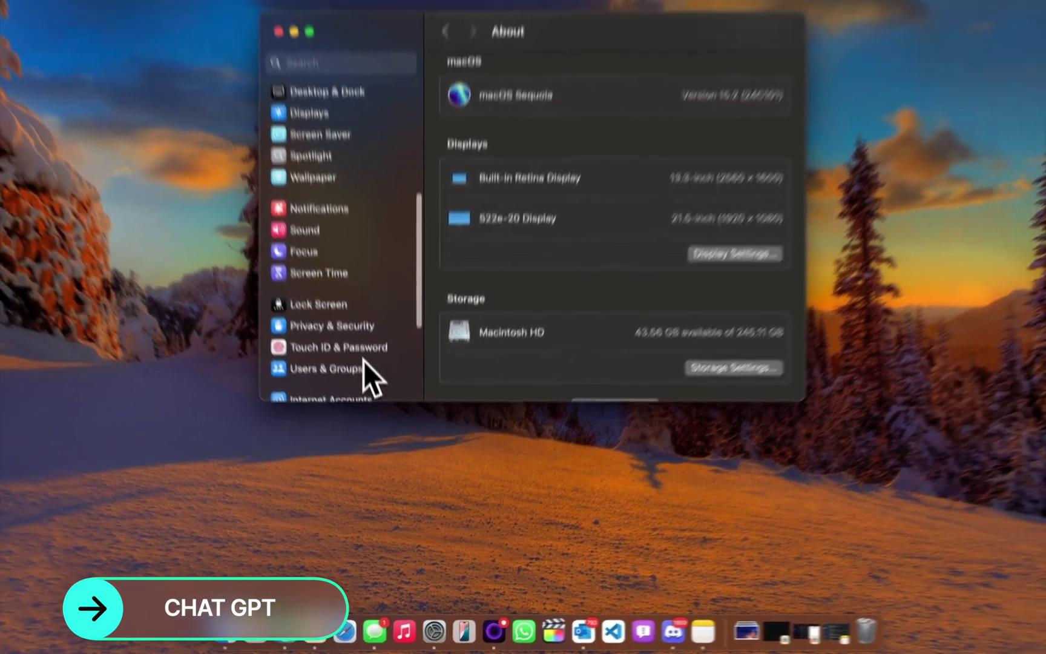
scroll(374, 414, up, 10)
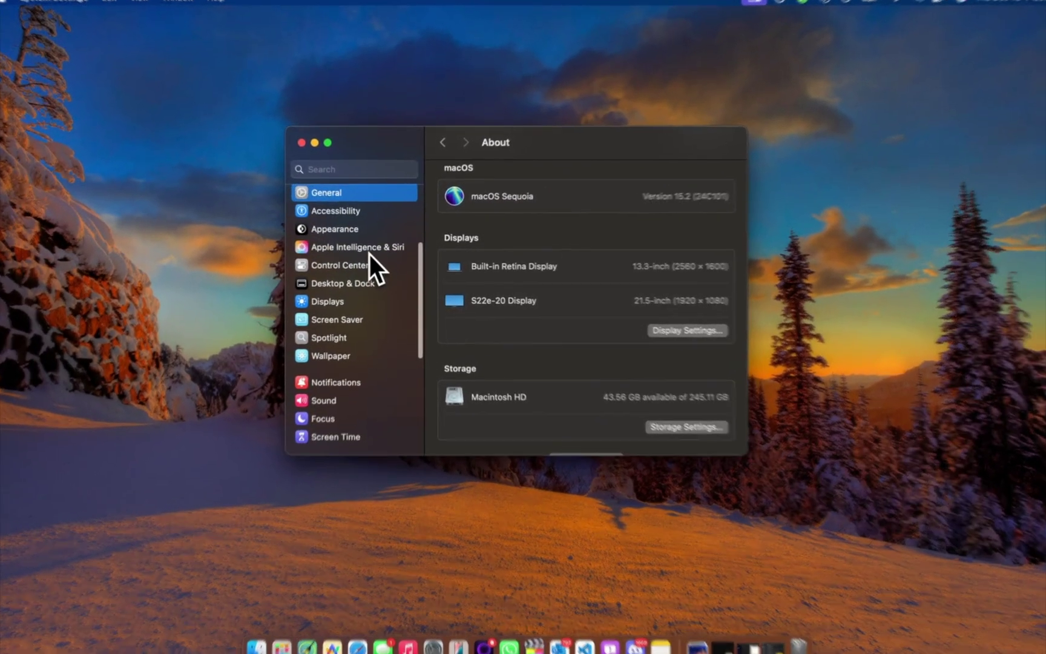
click(366, 248)
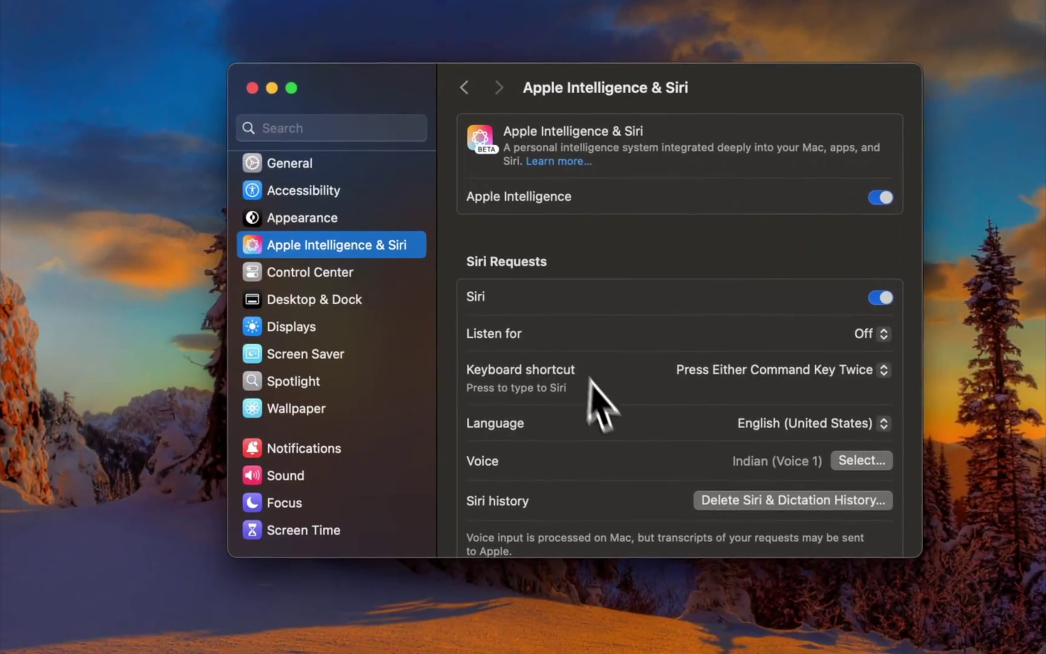
scroll(599, 412, down, 5)
click(609, 443)
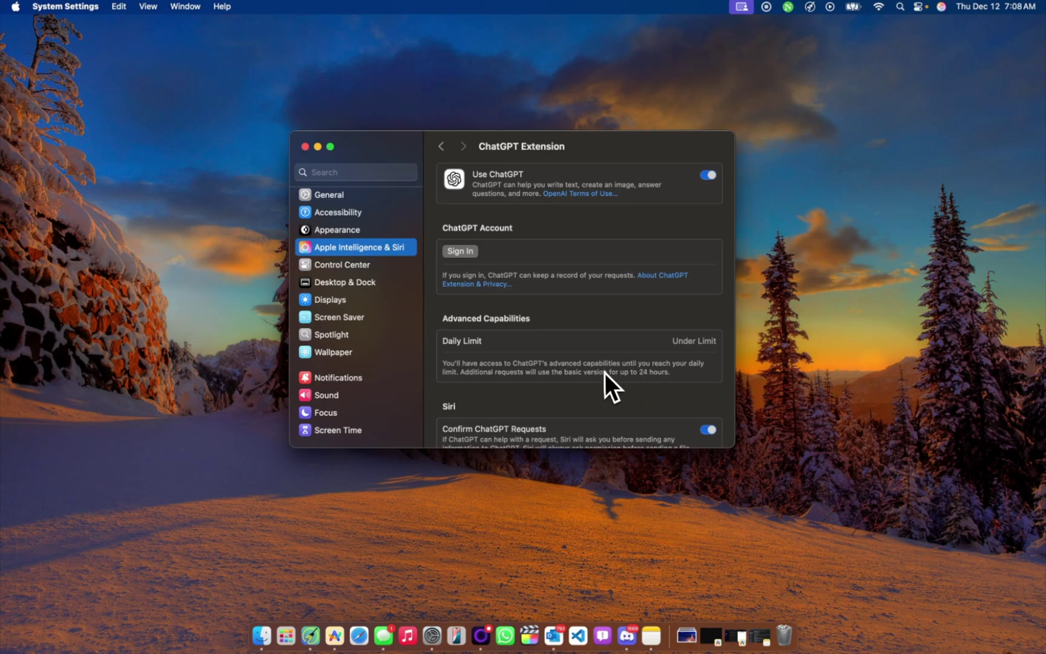
scroll(569, 387, down, 3)
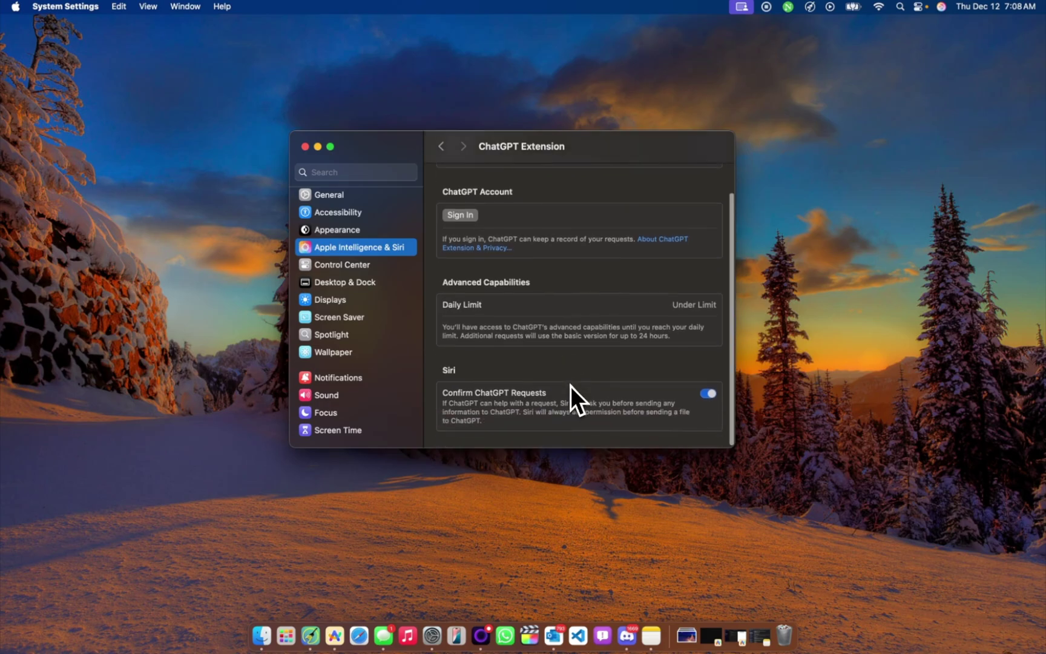
scroll(570, 385, up, 1)
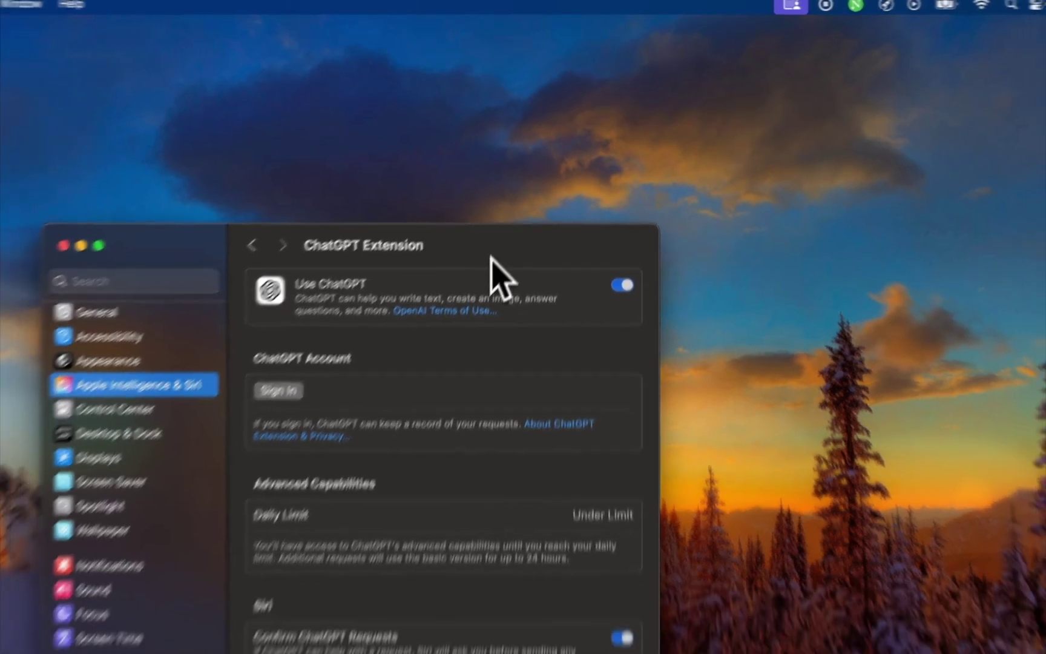
Ask Siri a question, let ChatGPT answer it, then start a spoken request.
key(super)
key(super)
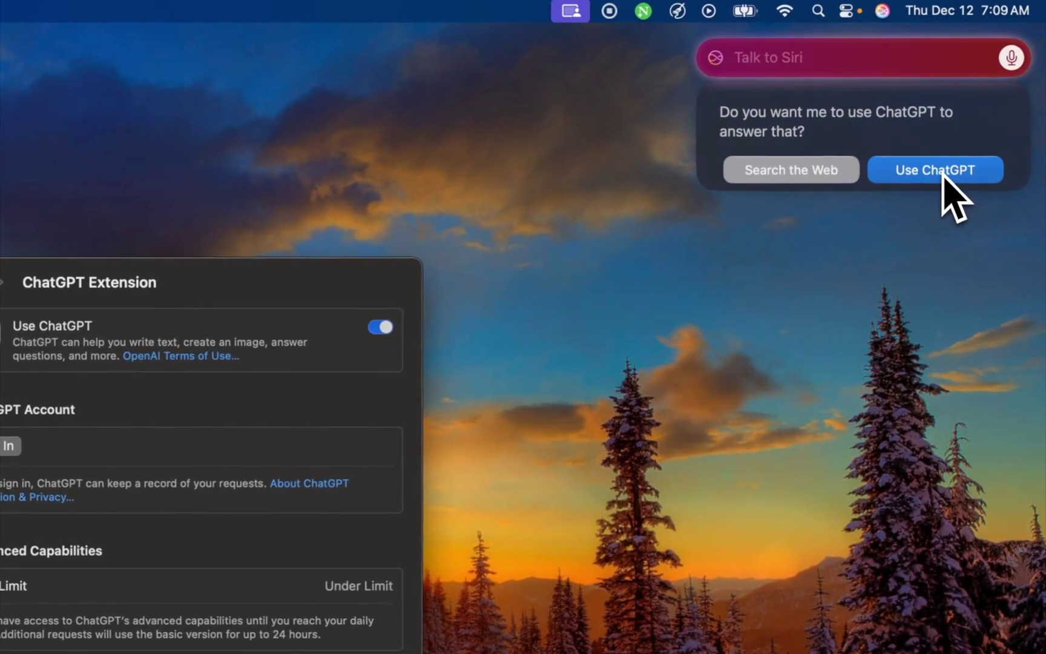
click(942, 174)
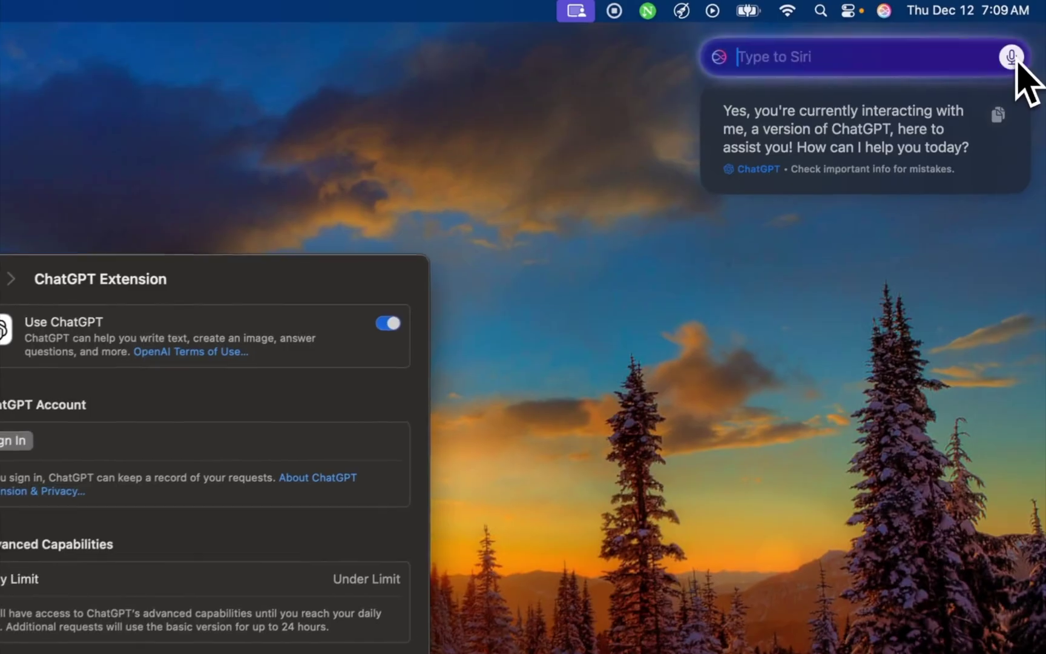
click(1024, 37)
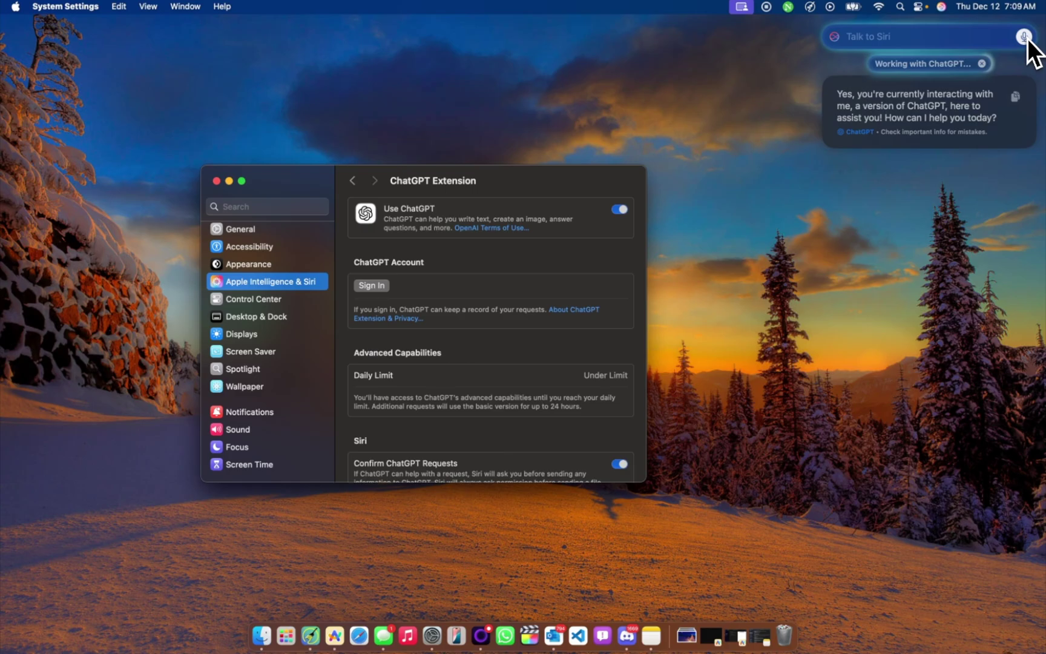
click(1027, 40)
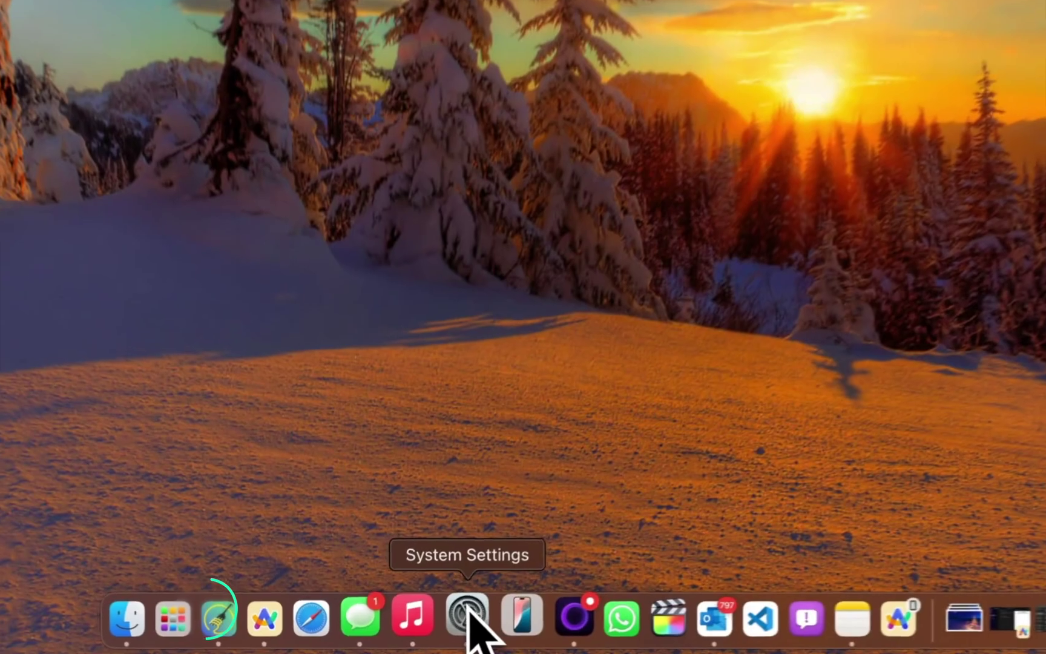
Set Weather to Show in Menu Bar in Control Center and view its forecast.
click(407, 635)
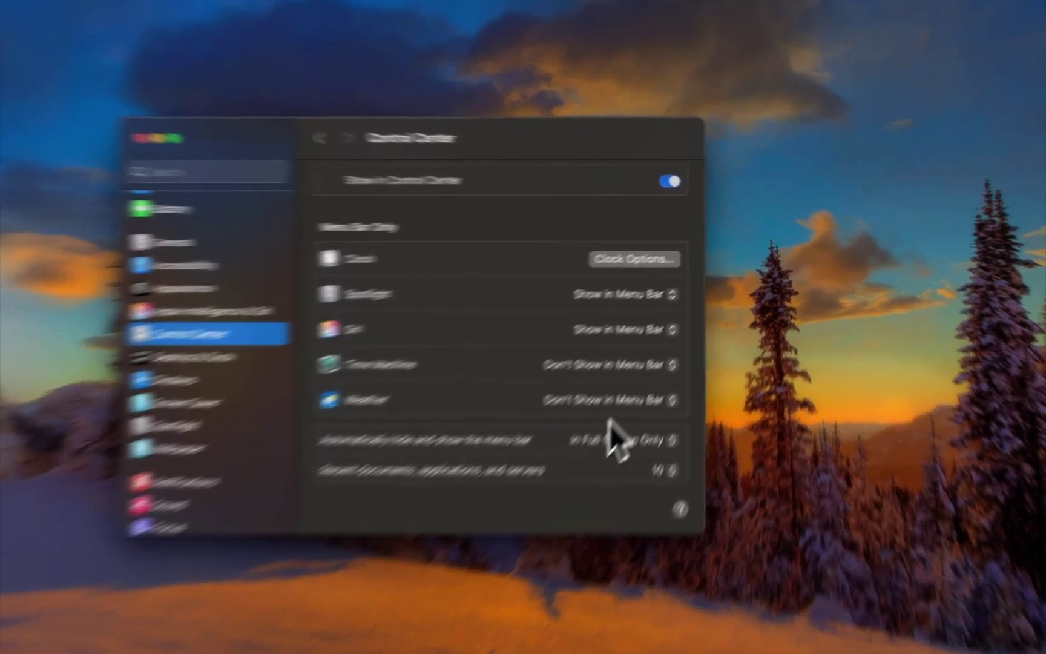
click(658, 354)
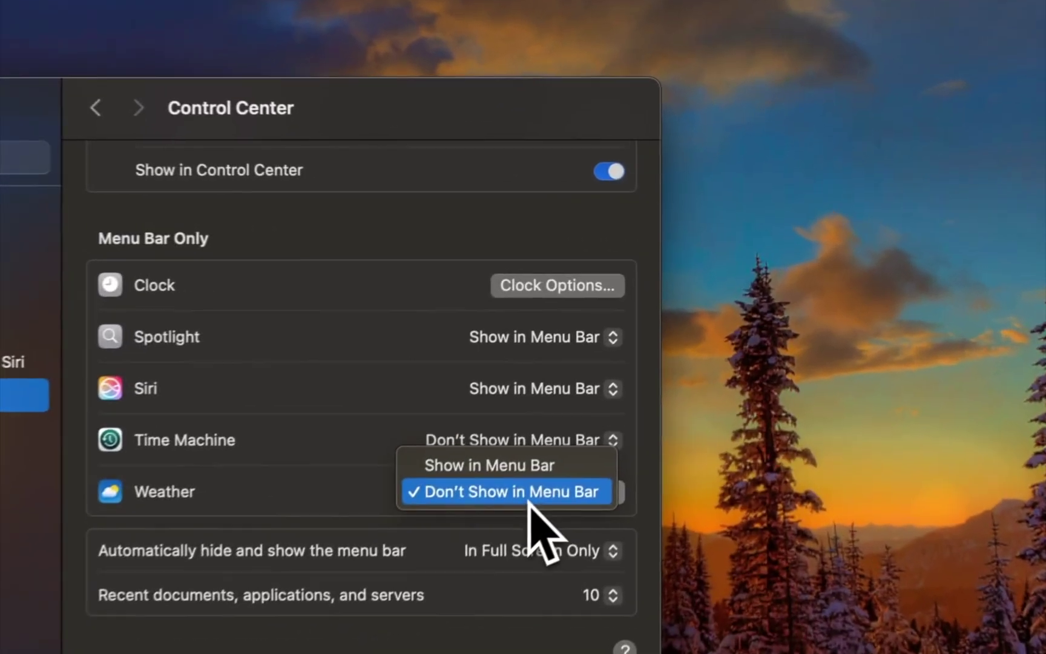
click(659, 342)
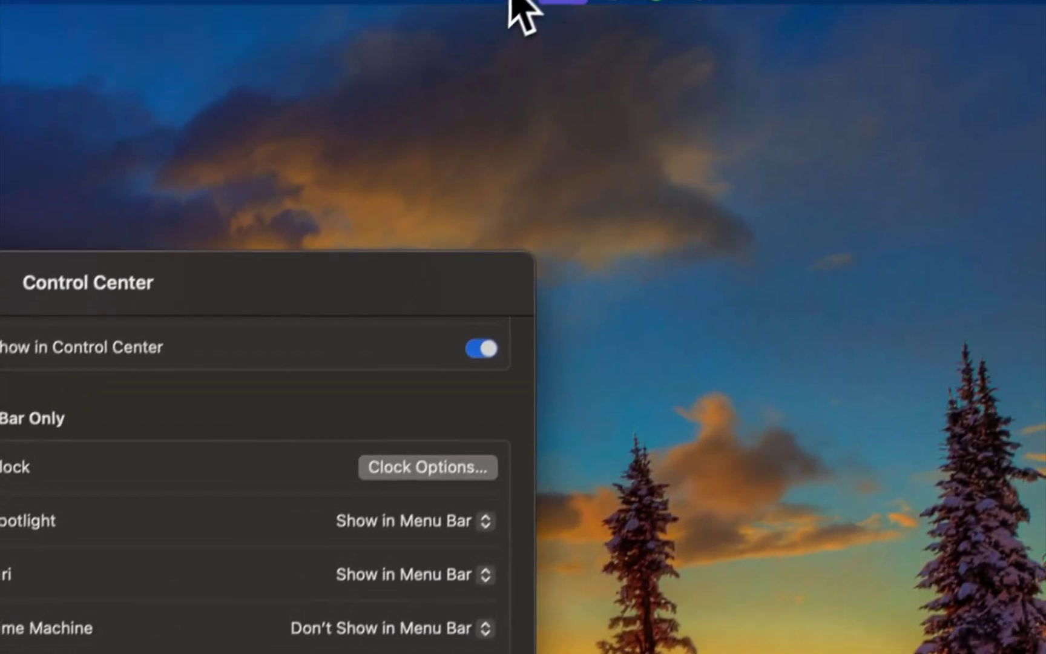
click(491, 11)
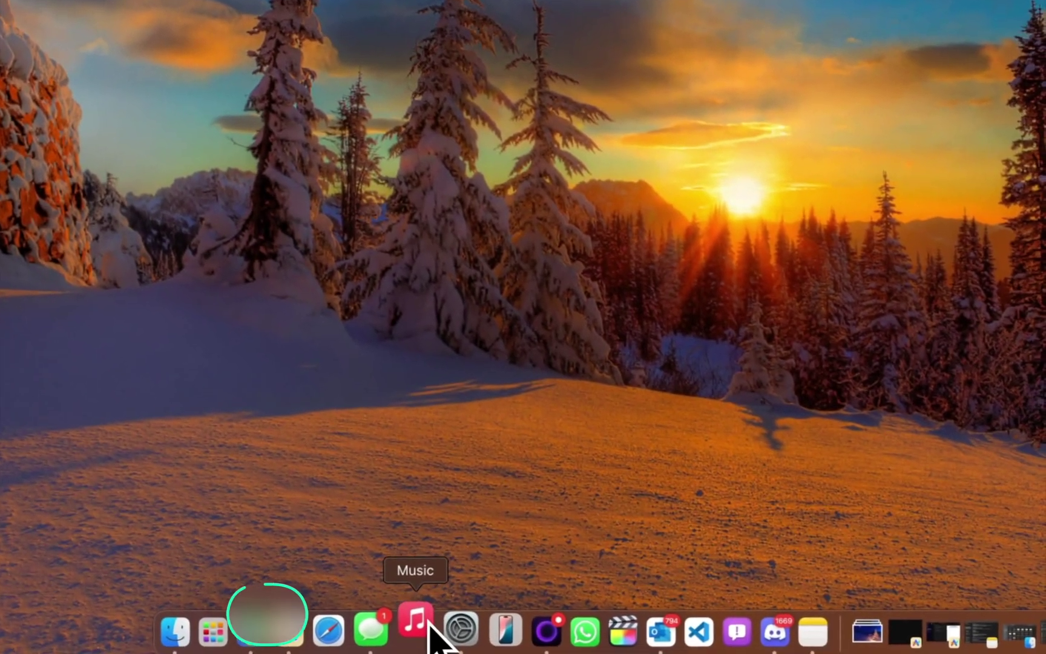
Dismiss the Apple Music welcome and search the catalogue for 'calm evening music'.
click(428, 646)
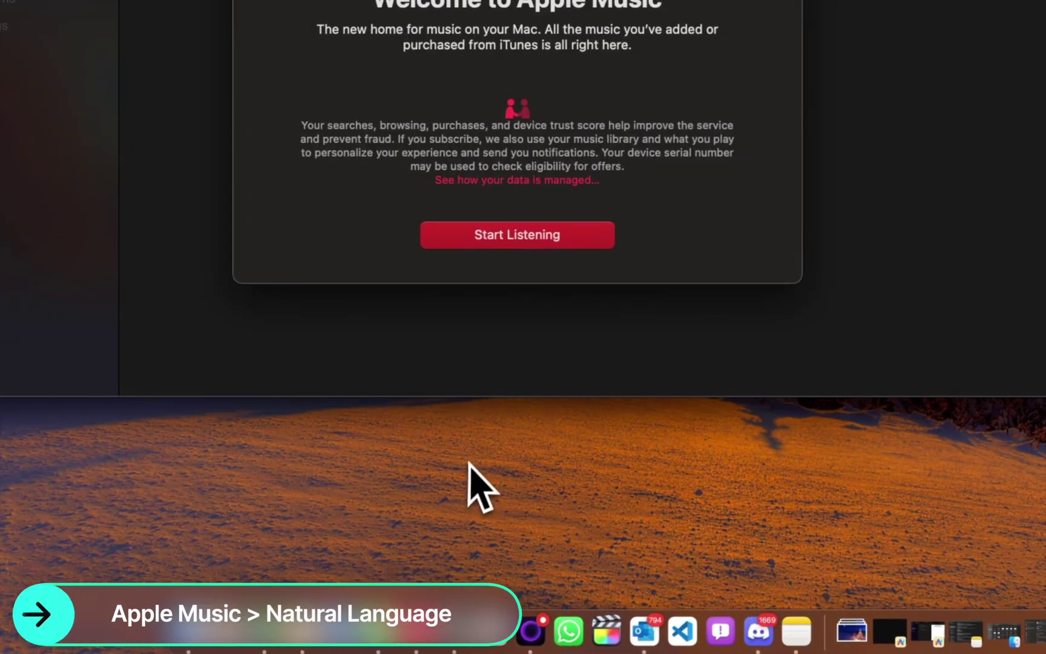
click(527, 236)
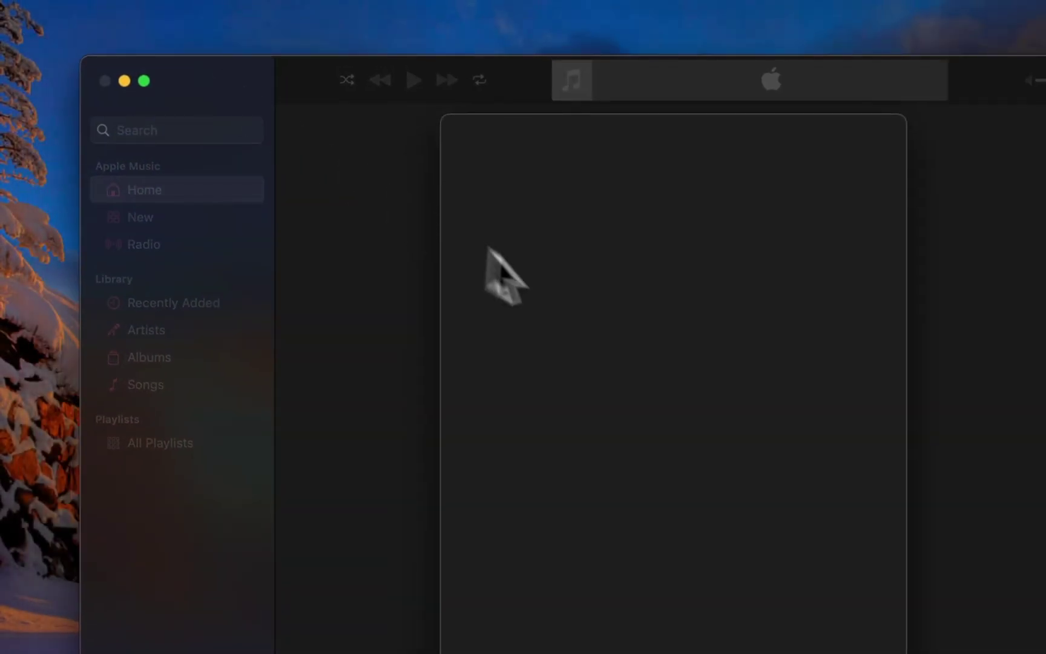
click(170, 130)
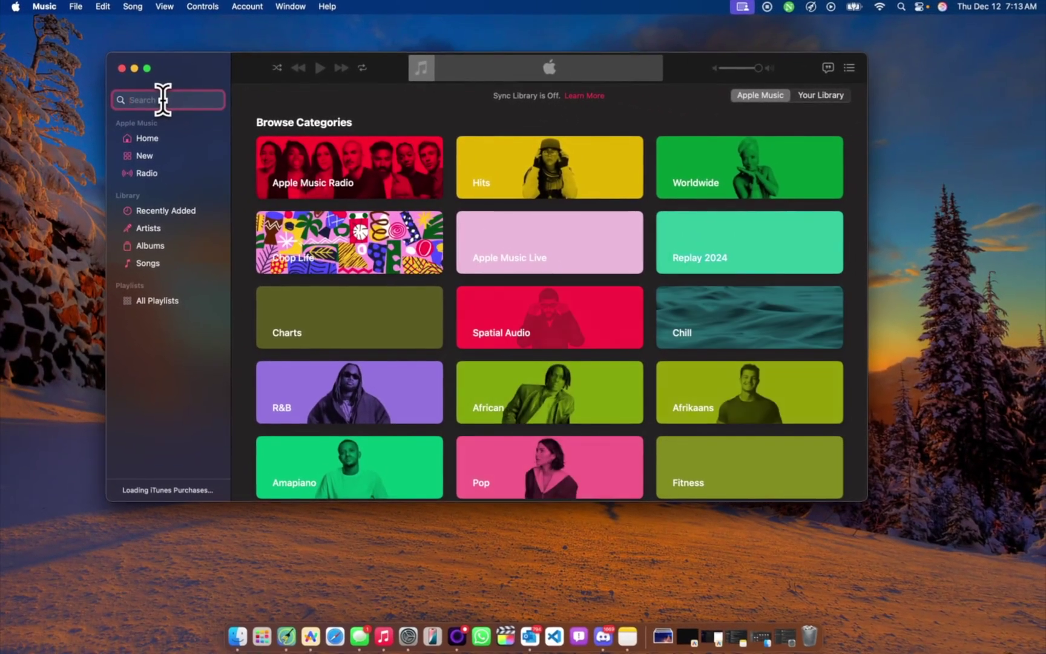
text(calm even)
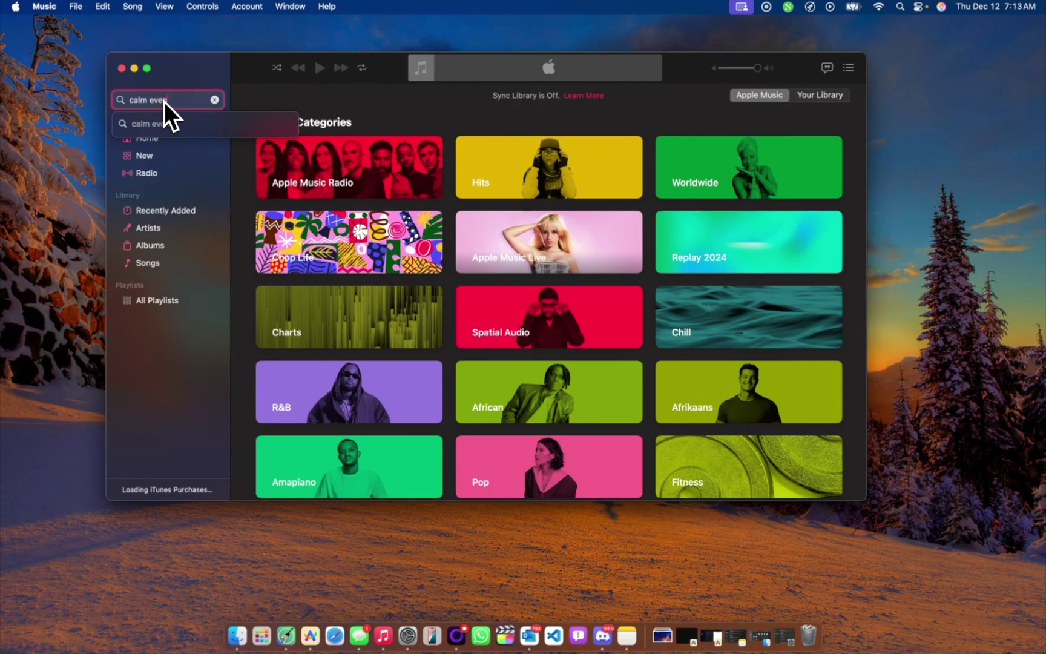
text(ing music)
key(Return)
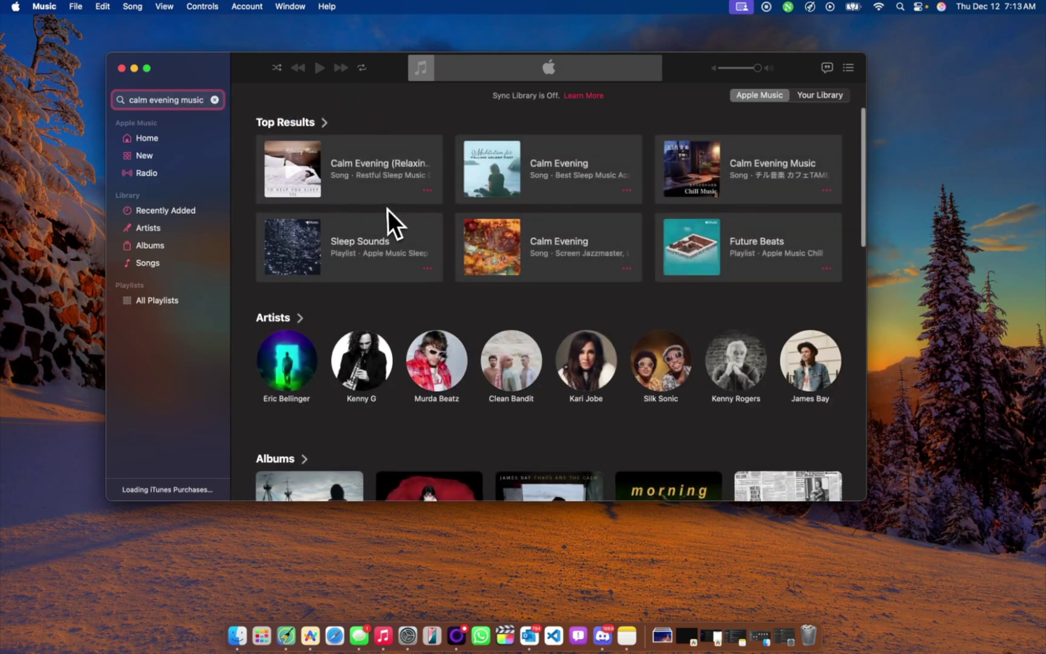
scroll(381, 238, down, 2)
scroll(381, 239, up, 2)
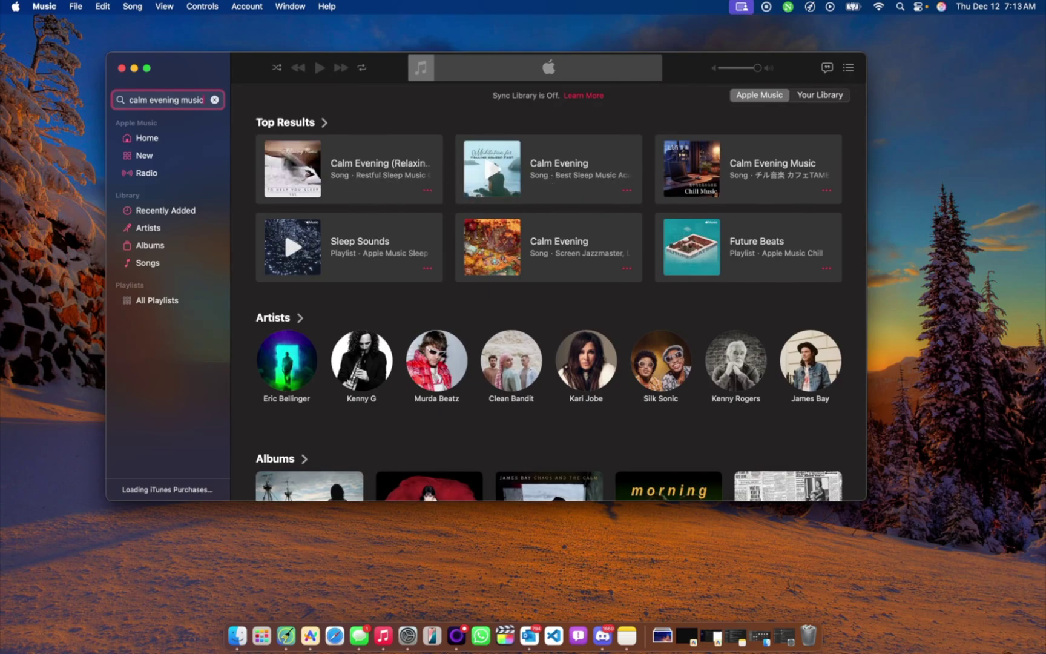
scroll(336, 208, down, 1)
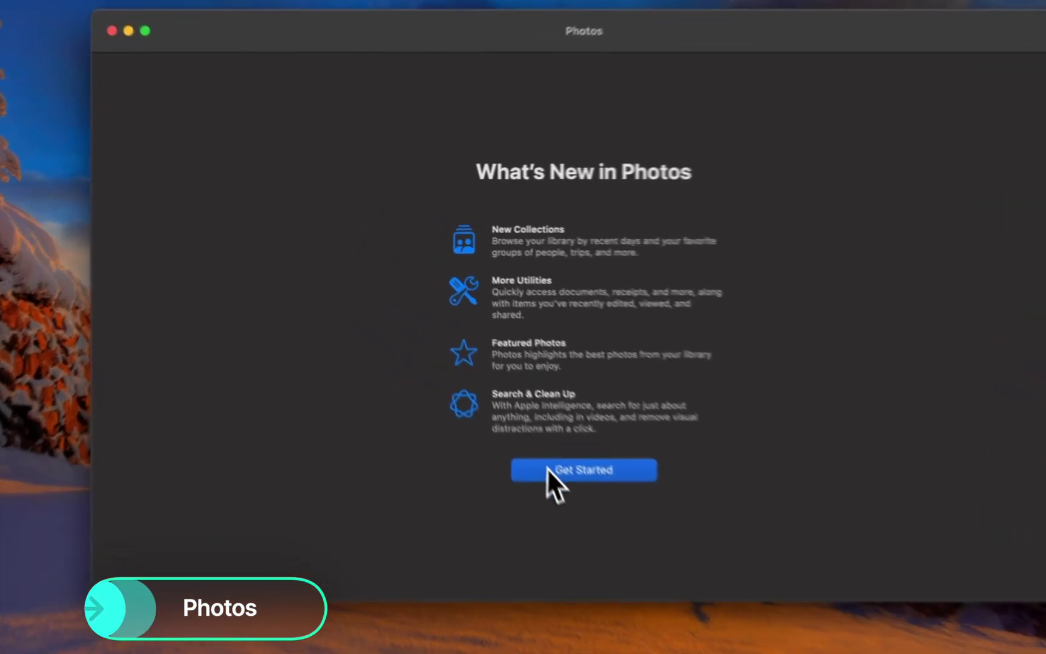
Dismiss the Photos introduction, open the Utilities albums, and show Recently Viewed's options.
click(506, 408)
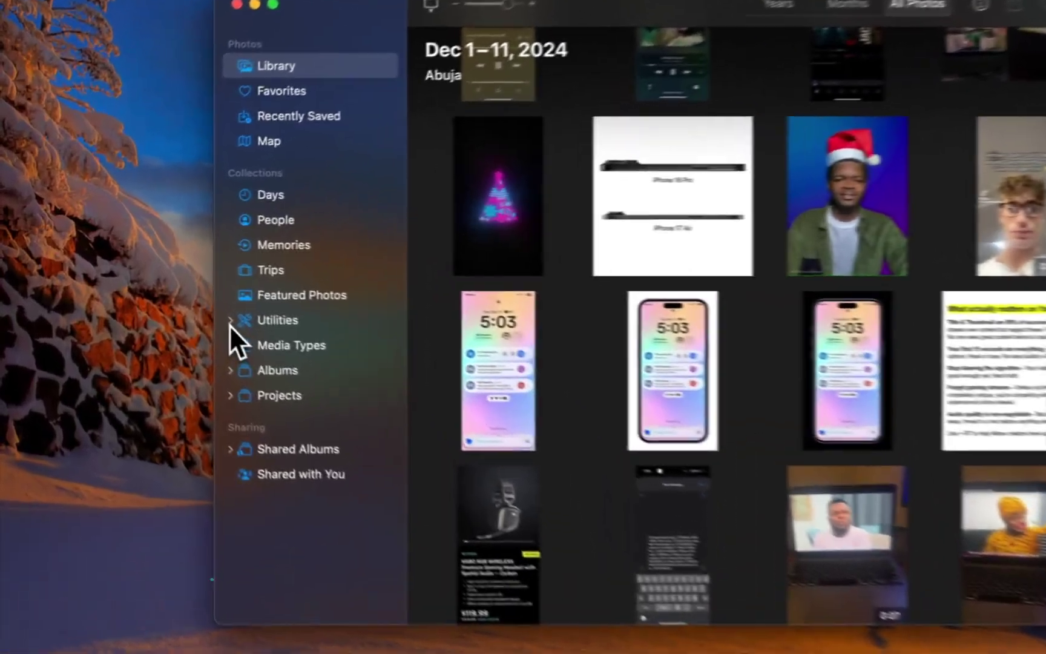
click(230, 322)
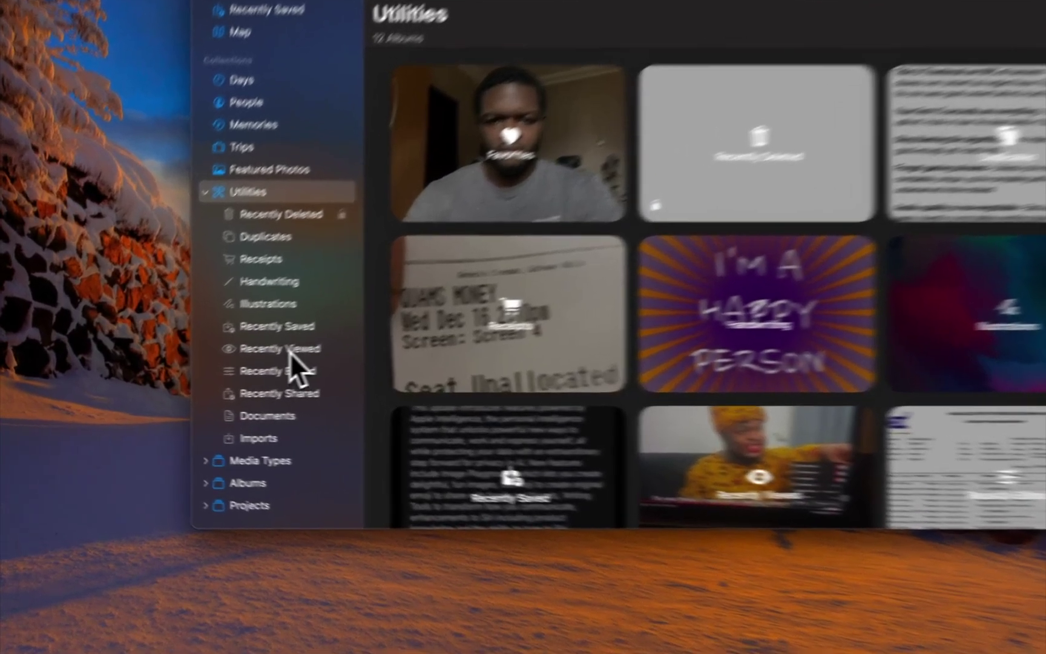
right_click(226, 364)
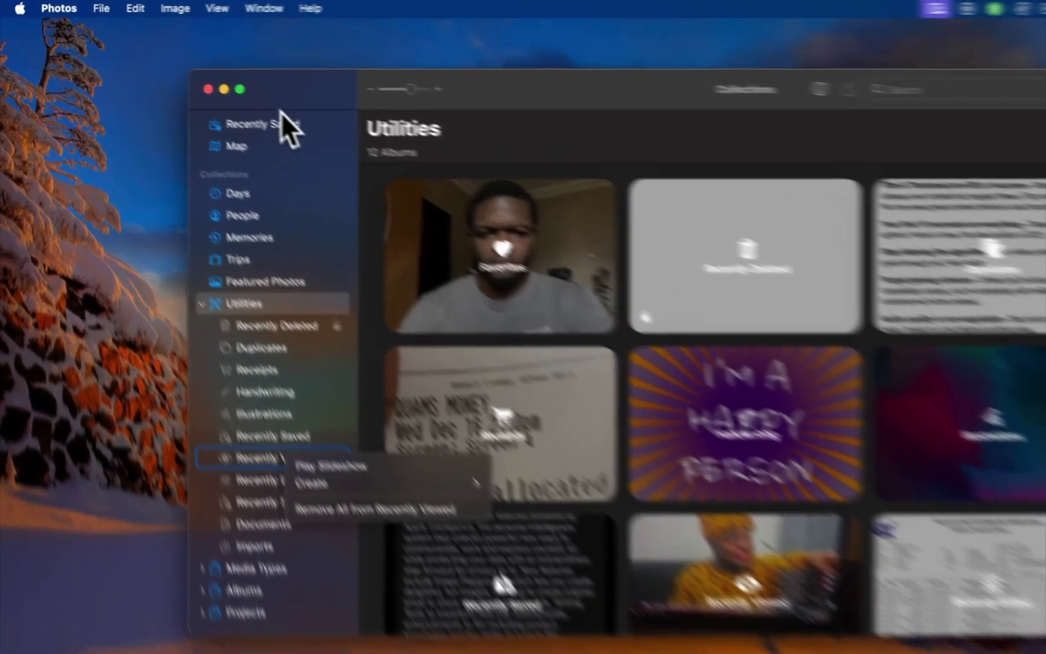
Turn on a start page background image in Safari and choose the blue mountains picture.
click(220, 76)
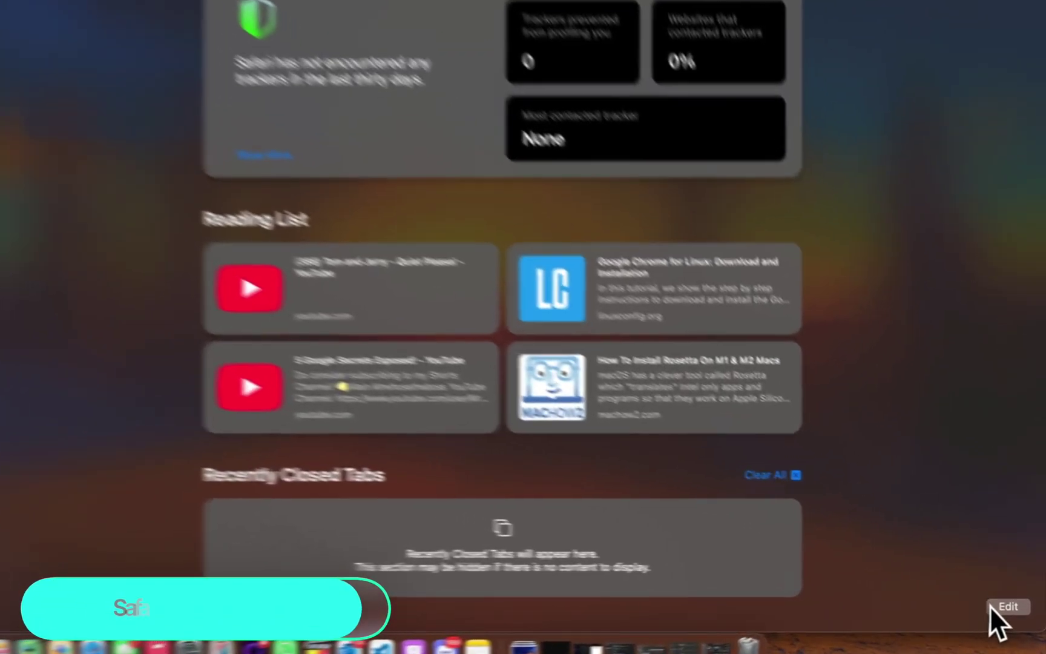
click(1016, 601)
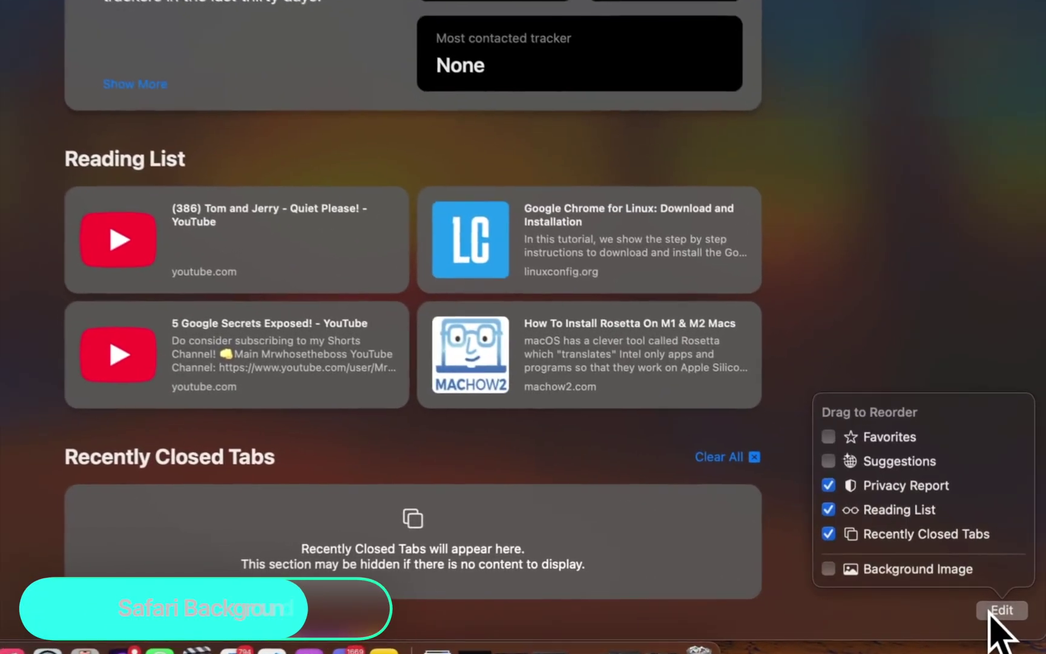
click(943, 572)
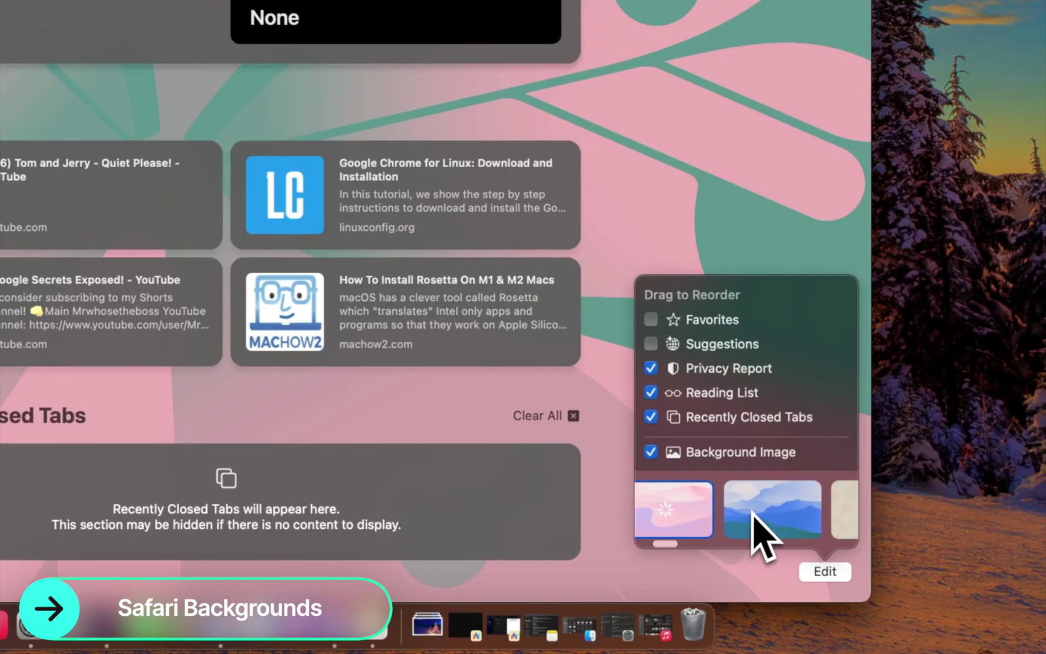
scroll(756, 515, right, 10)
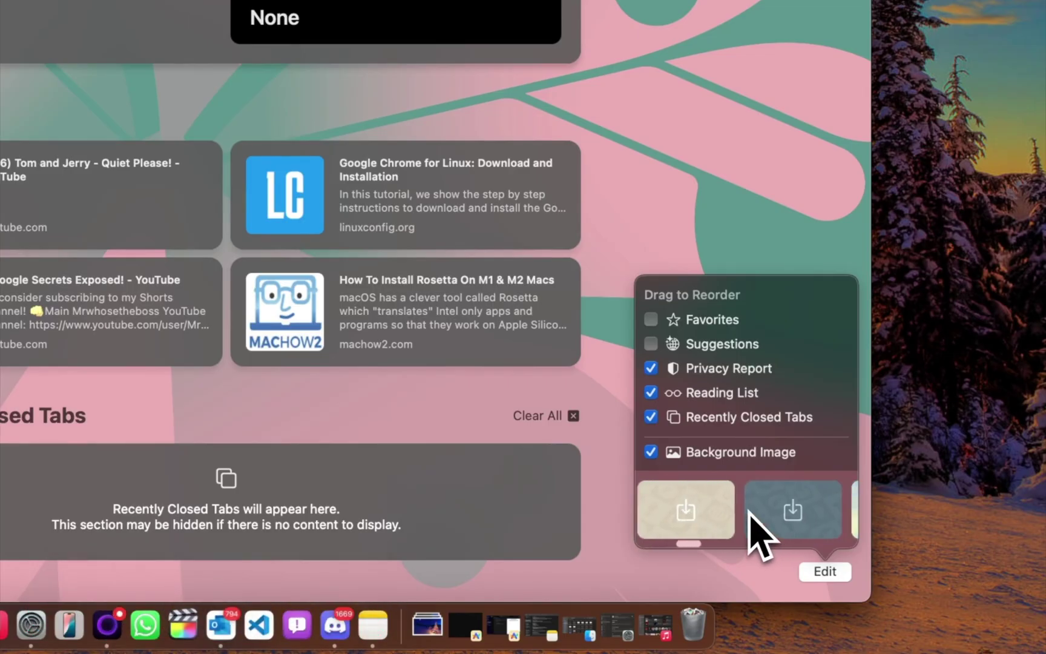
scroll(775, 541, right, 4)
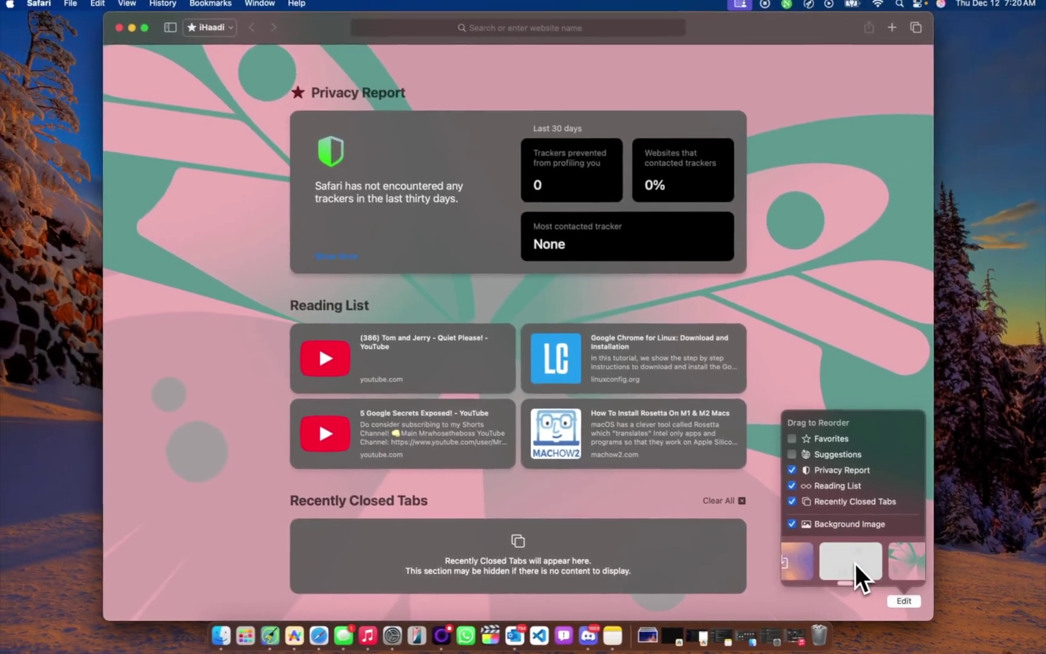
scroll(855, 564, right, 3)
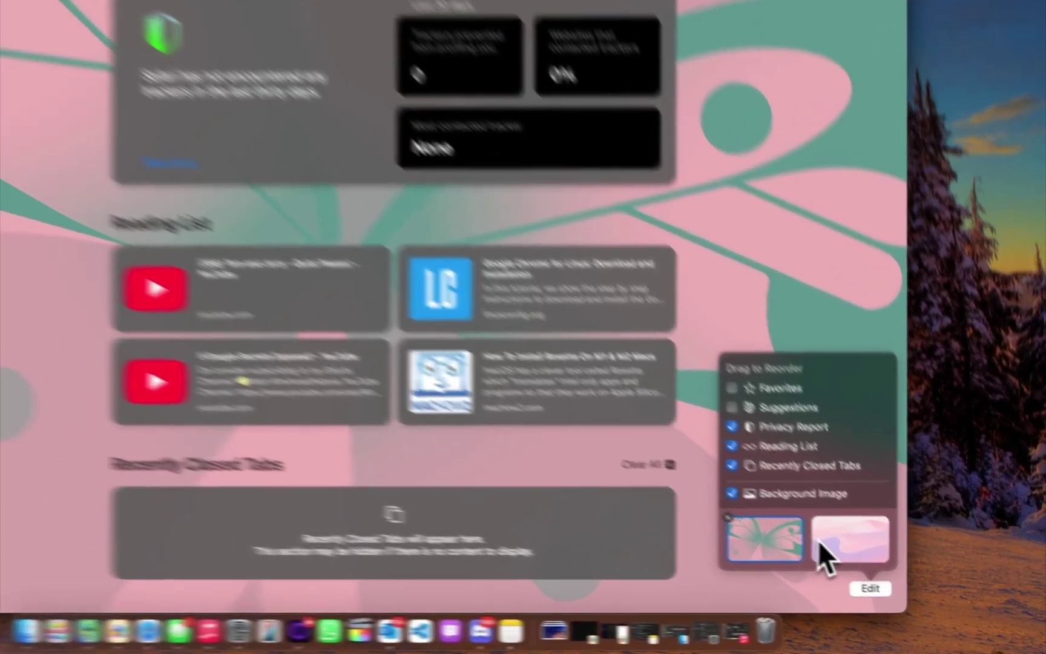
scroll(855, 564, right, 3)
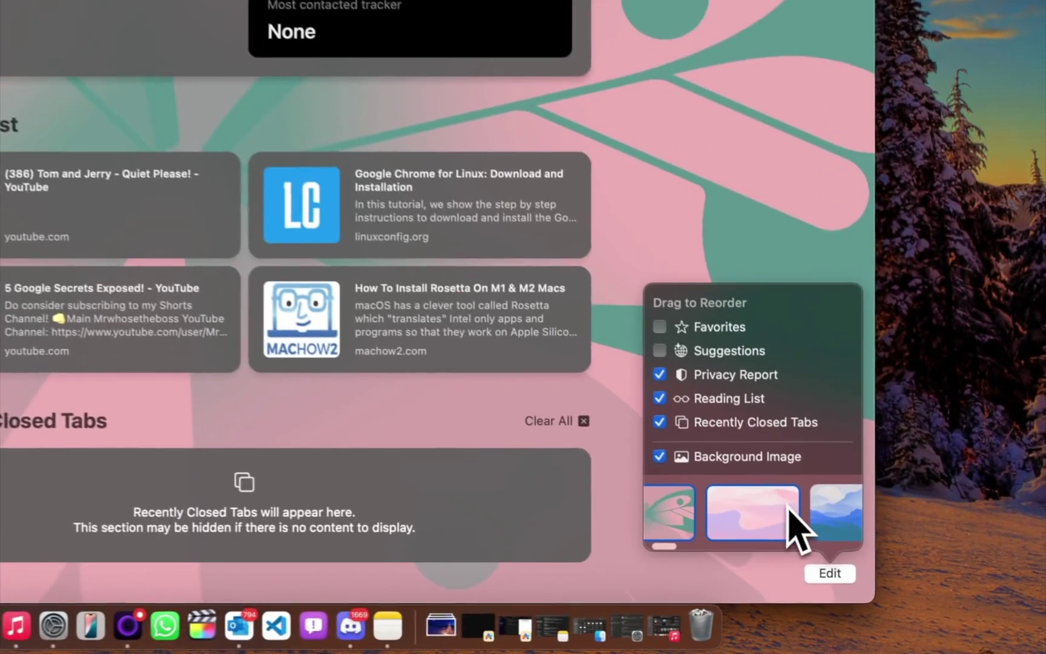
click(878, 554)
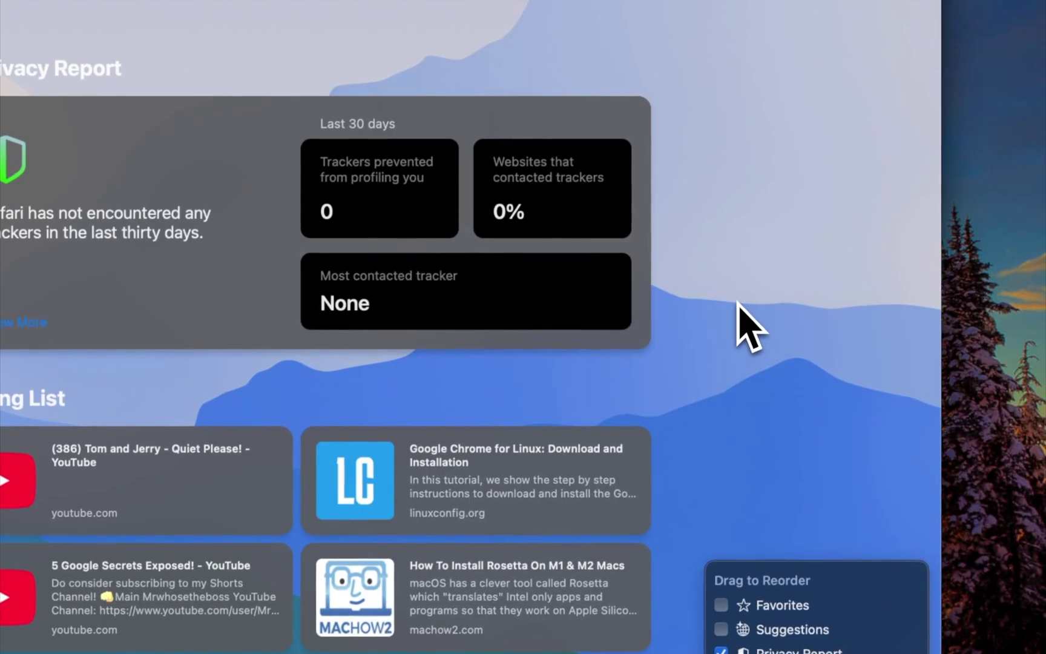
click(733, 289)
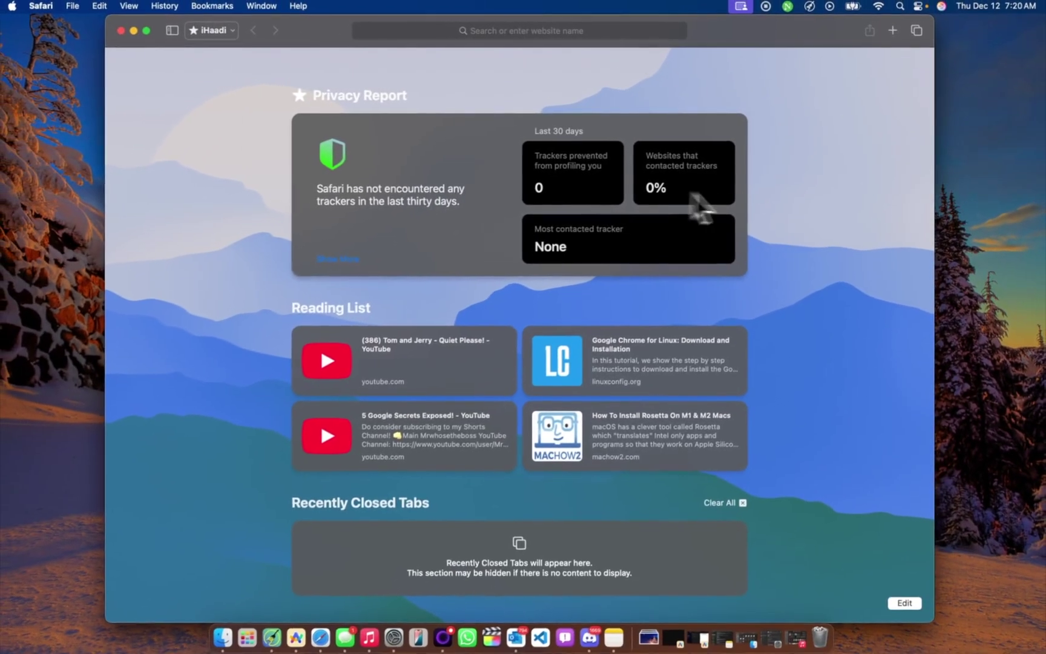
scroll(770, 260, down, 1)
scroll(768, 259, up, 1)
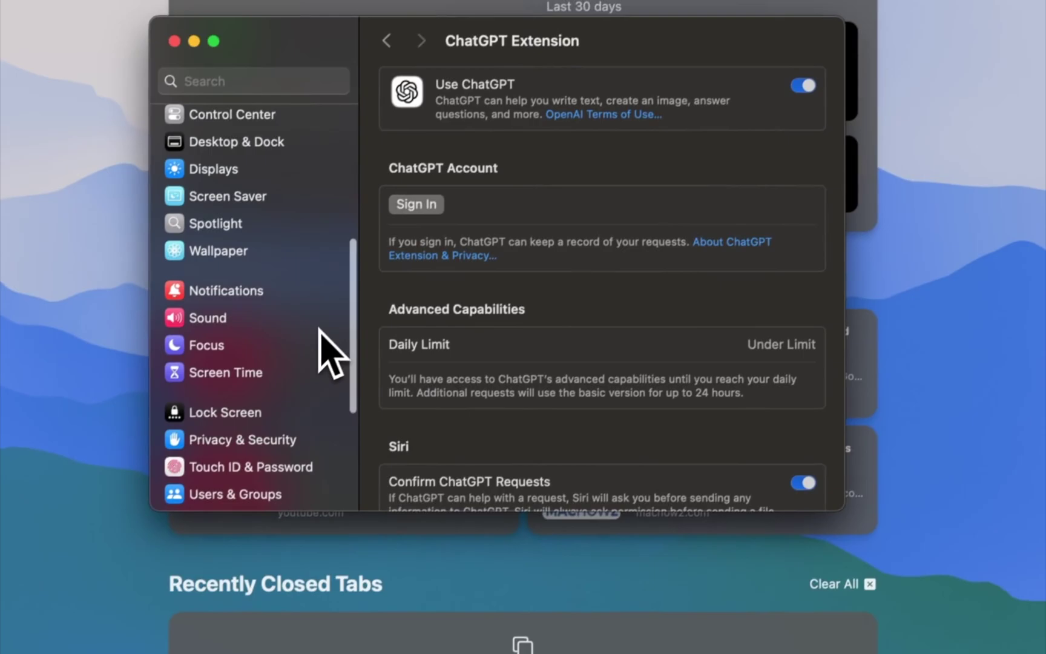
Show all wallpapers in the Pictures section, including the iMac color set.
click(282, 259)
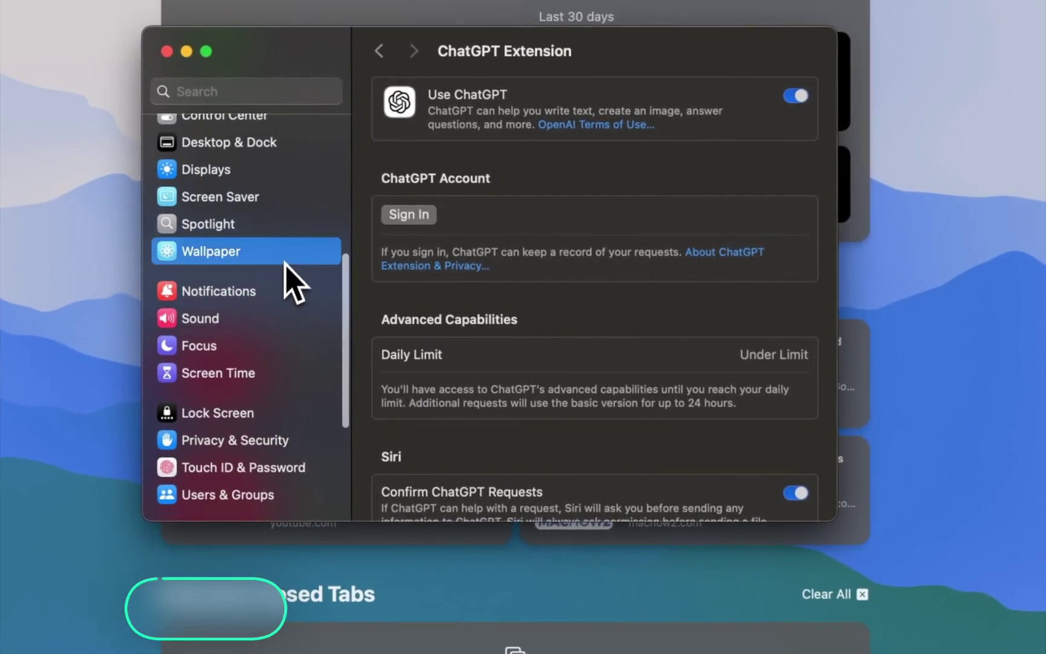
scroll(552, 327, down, 15)
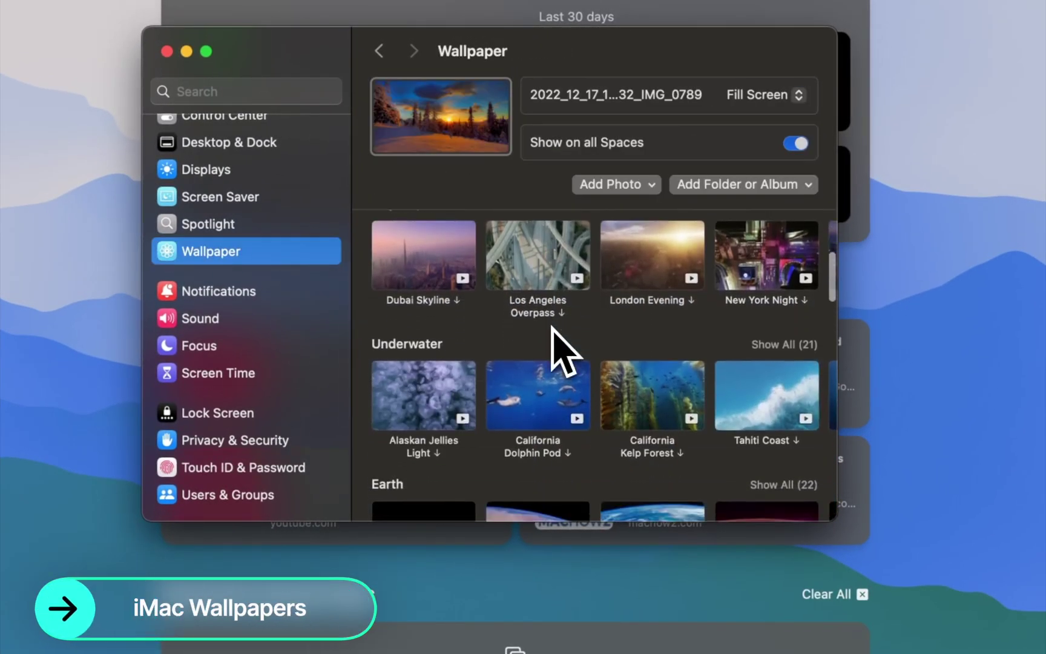
scroll(554, 341, down, 5)
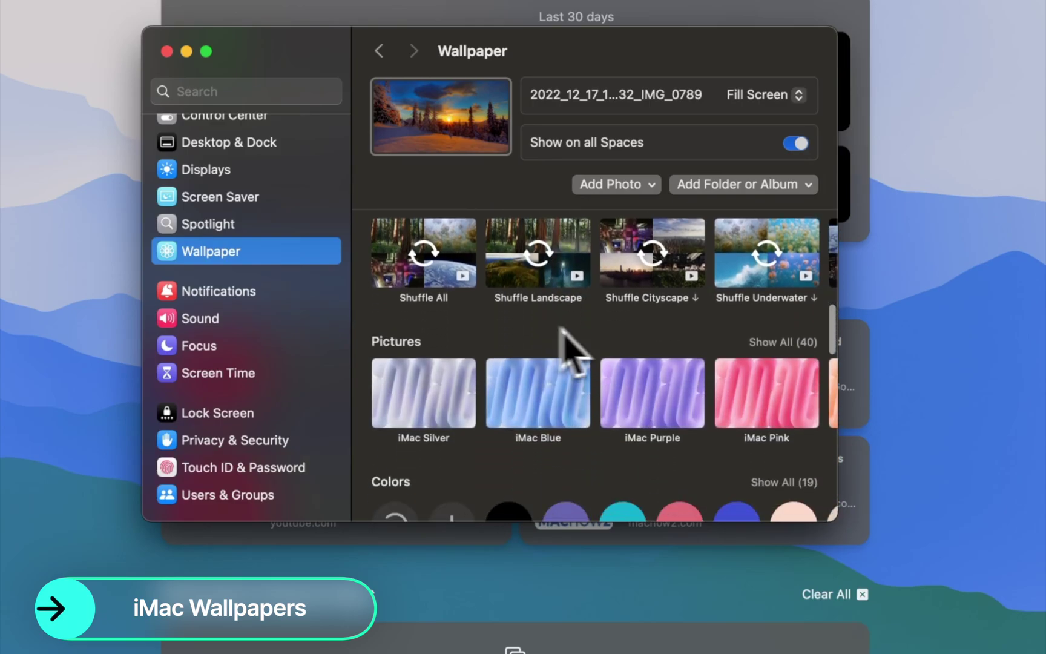
click(781, 344)
scroll(572, 420, down, 3)
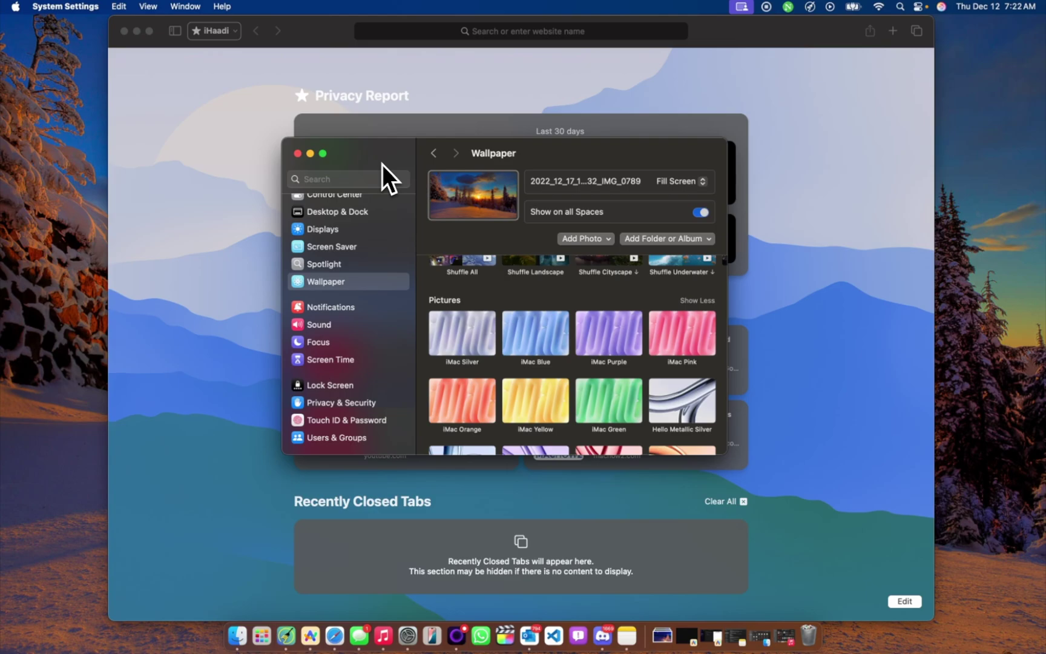
View battery usage for the last 10 days, then close System Settings.
scroll(369, 212, up, 5)
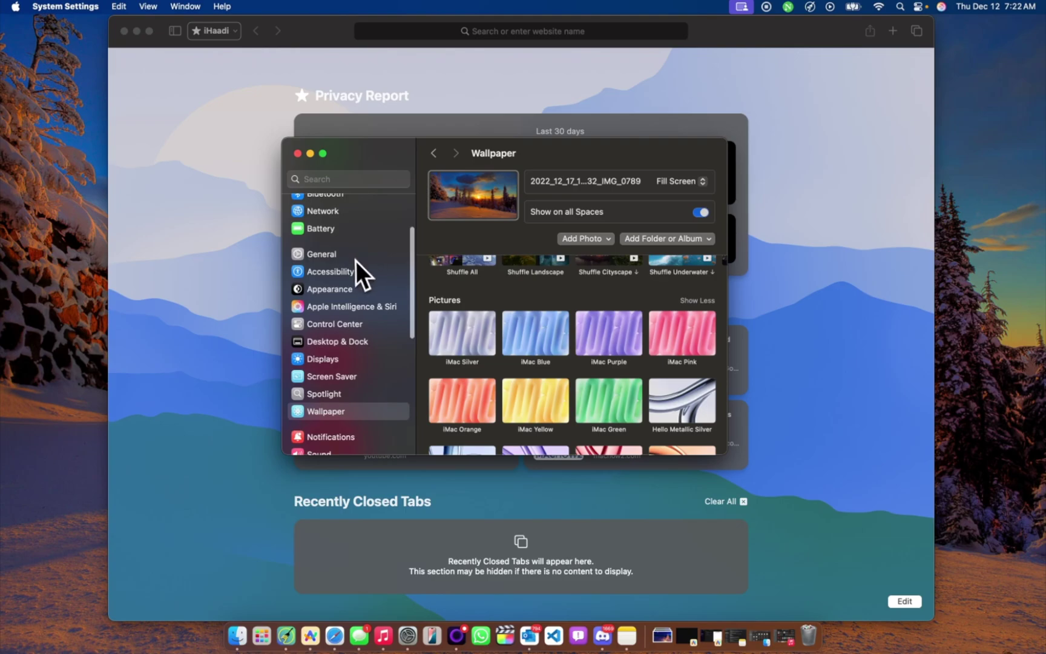
click(355, 230)
scroll(611, 330, down, 3)
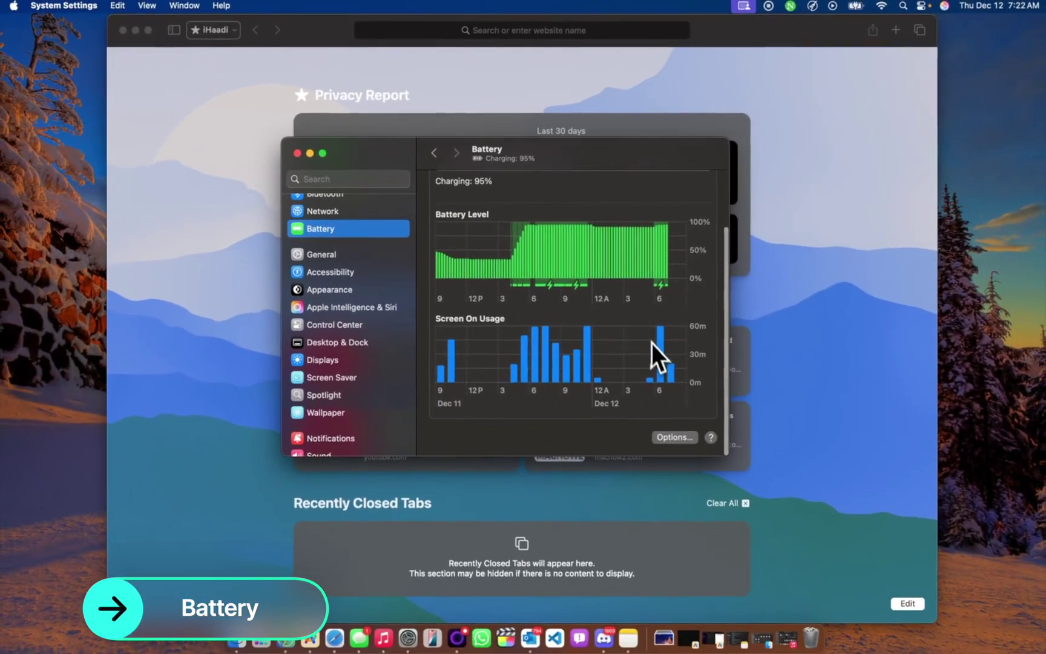
scroll(572, 369, up, 3)
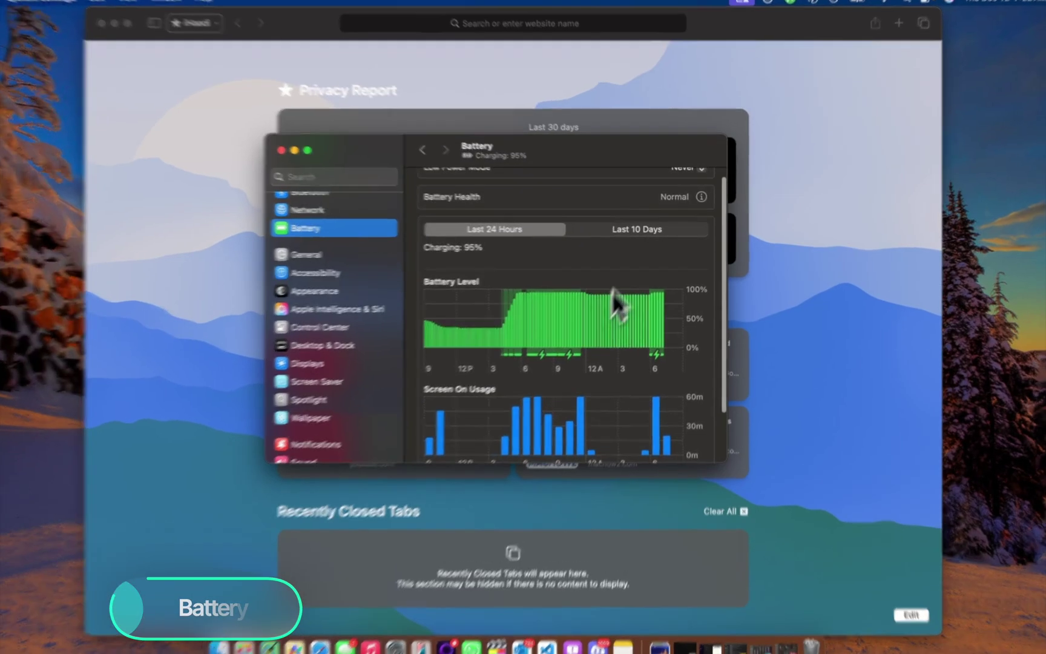
click(647, 232)
scroll(548, 387, down, 3)
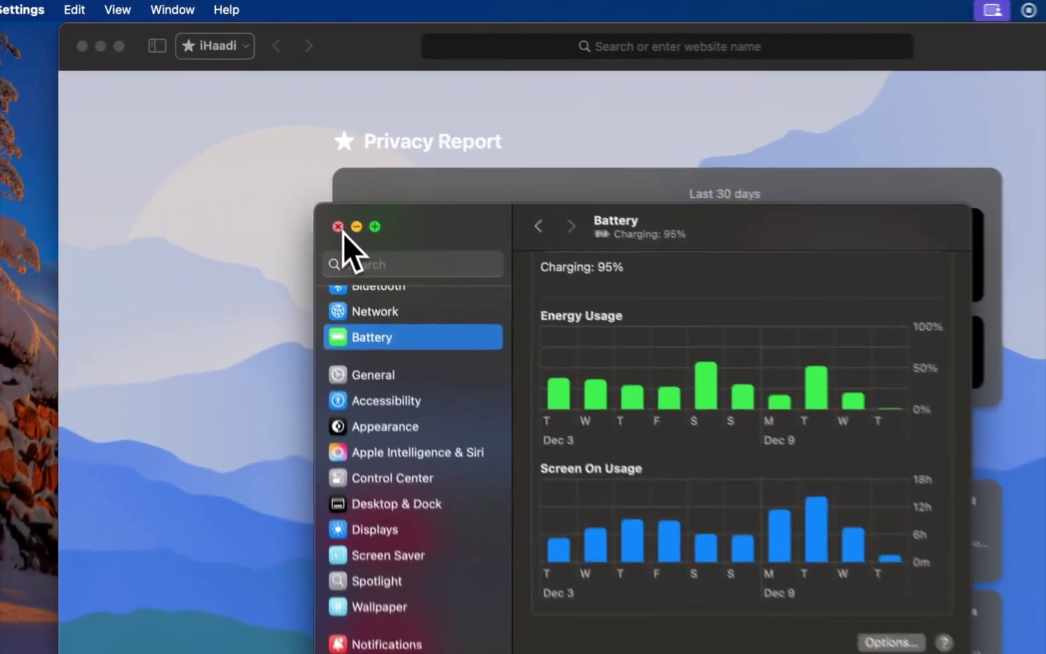
click(298, 153)
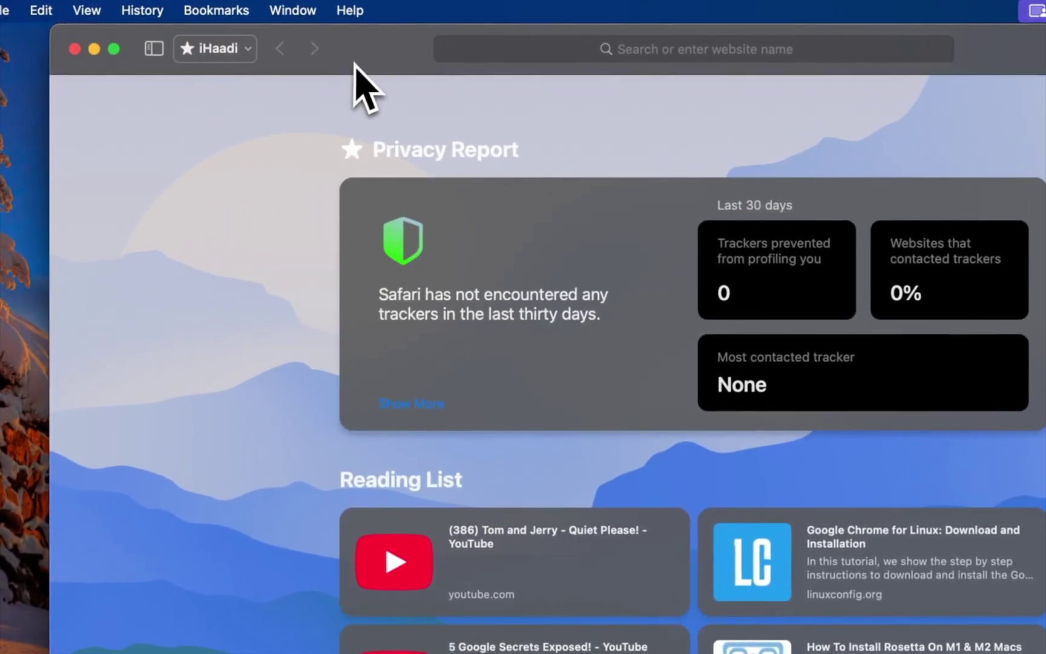